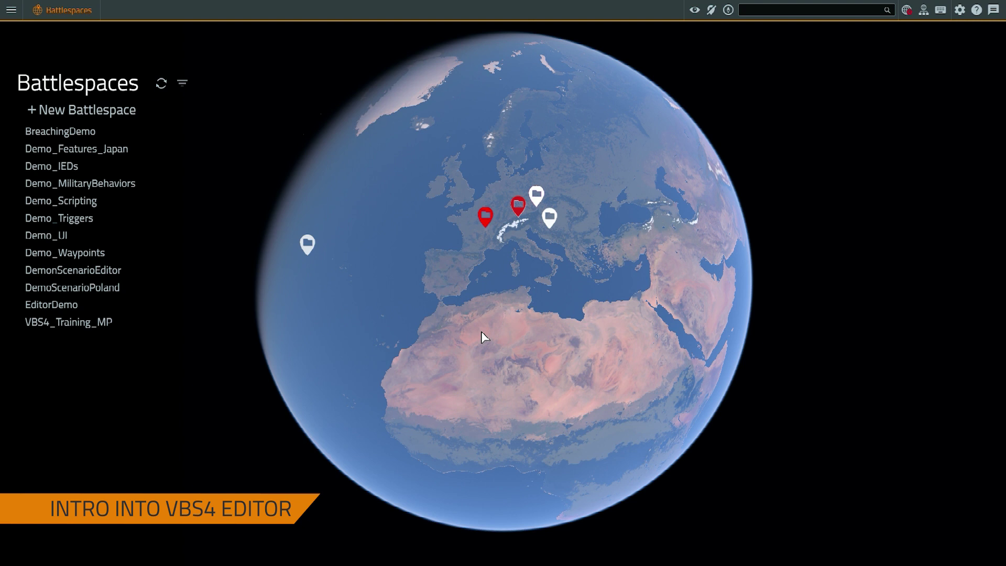
# Create a new battlespace named "Demo" at a location in central Spain on the globe.
pyautogui.moveTo(481, 332)
pyautogui.mouseDown()
pyautogui.moveTo(518, 314)
pyautogui.moveTo(537, 325)
pyautogui.moveTo(498, 325)
pyautogui.mouseUp()
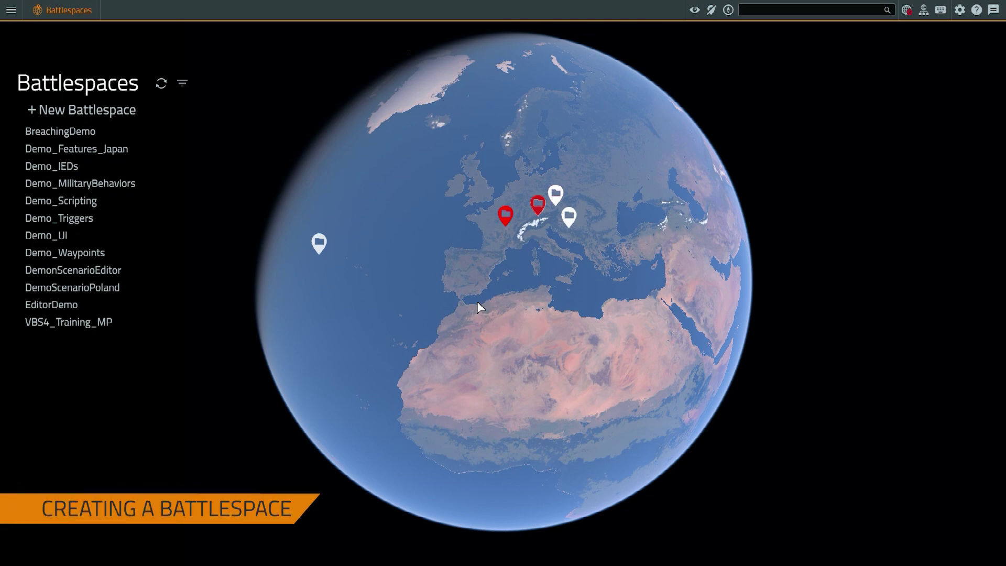
pyautogui.scroll(5, 471, 291)
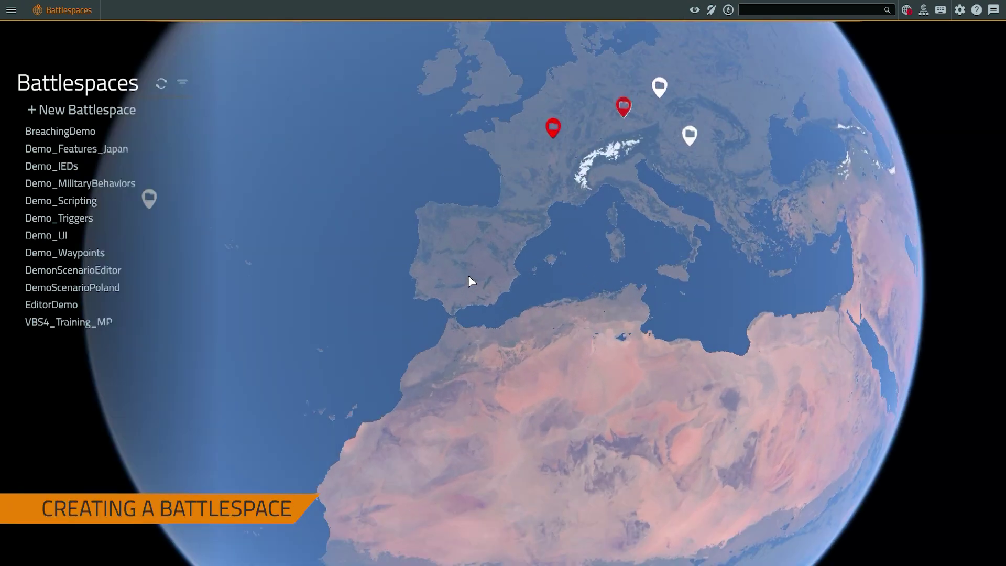
pyautogui.rightClick(473, 224)
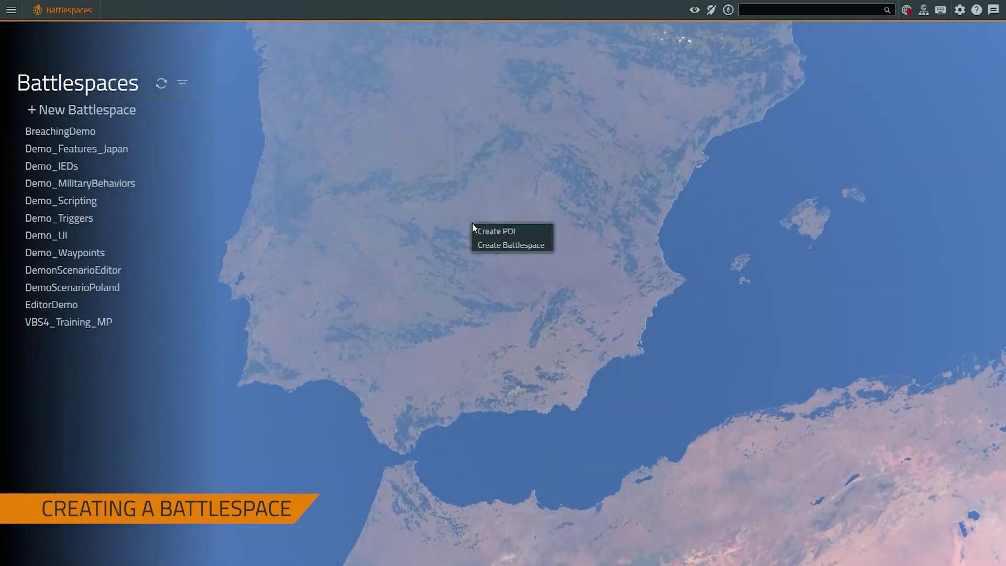
pyautogui.click(517, 252)
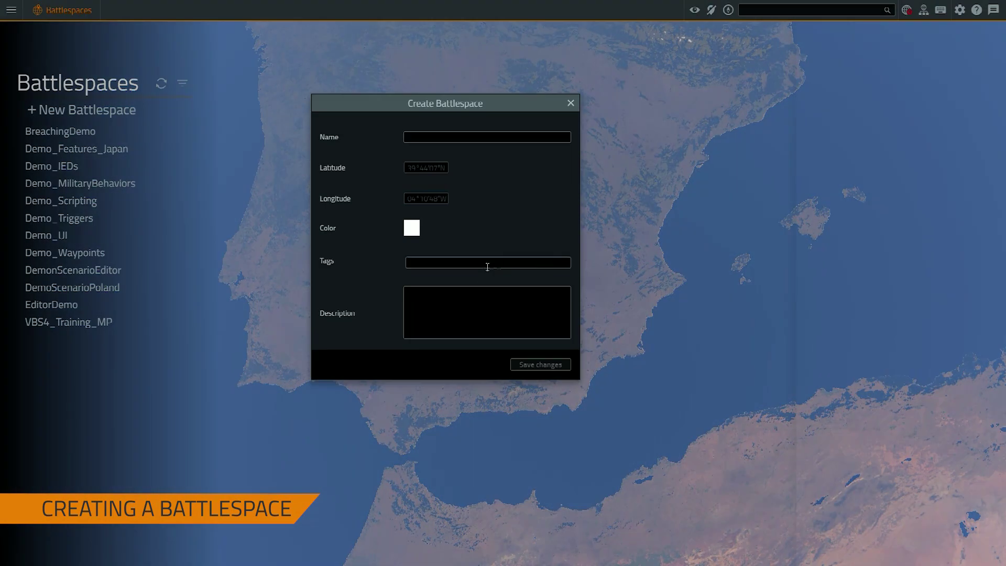
pyautogui.click(421, 137)
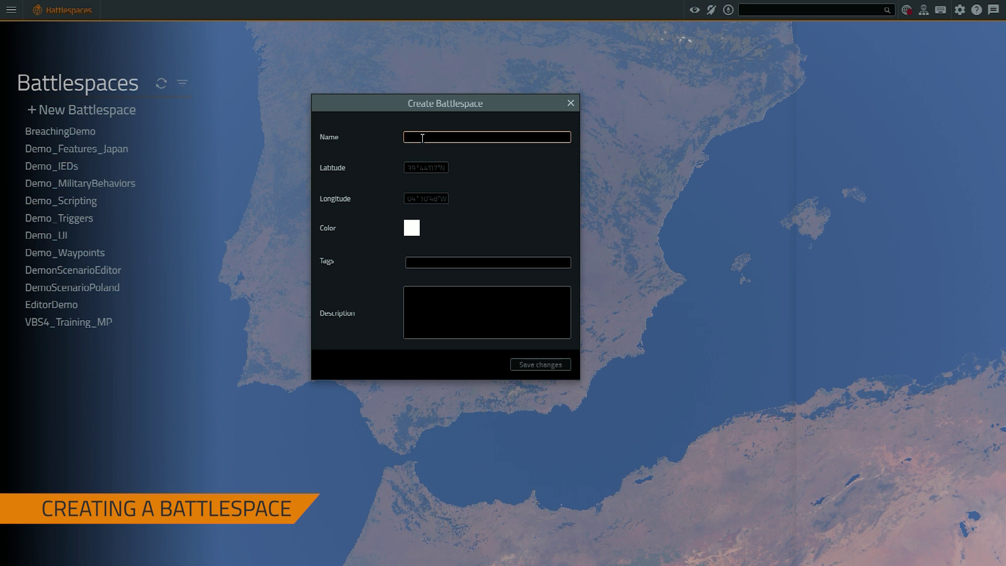
pyautogui.write('Demo')
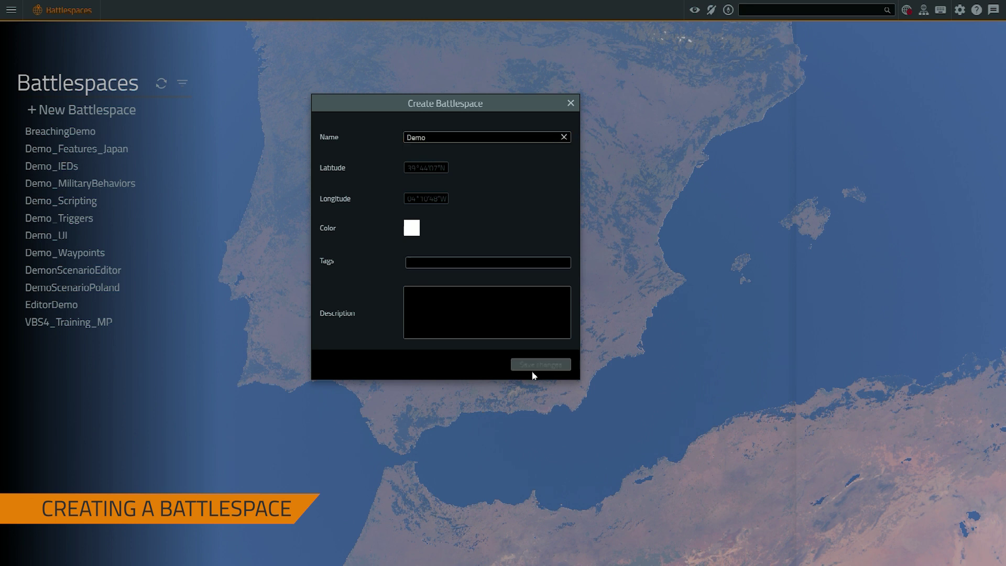
pyautogui.click(534, 369)
# Open the Demo battlespace for preparation in the Editor.
pyautogui.scroll(5, 472, 223)
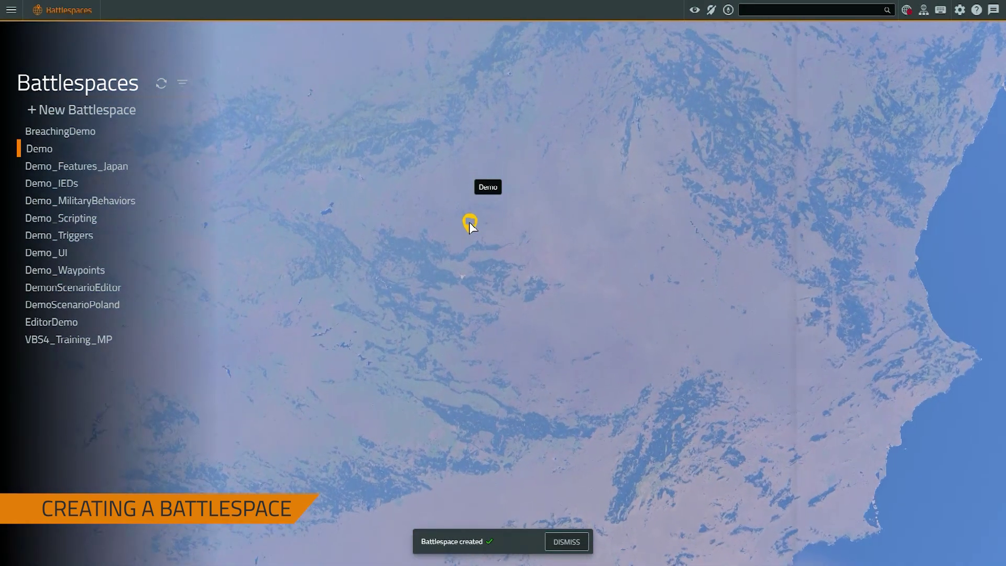
pyautogui.click(469, 224)
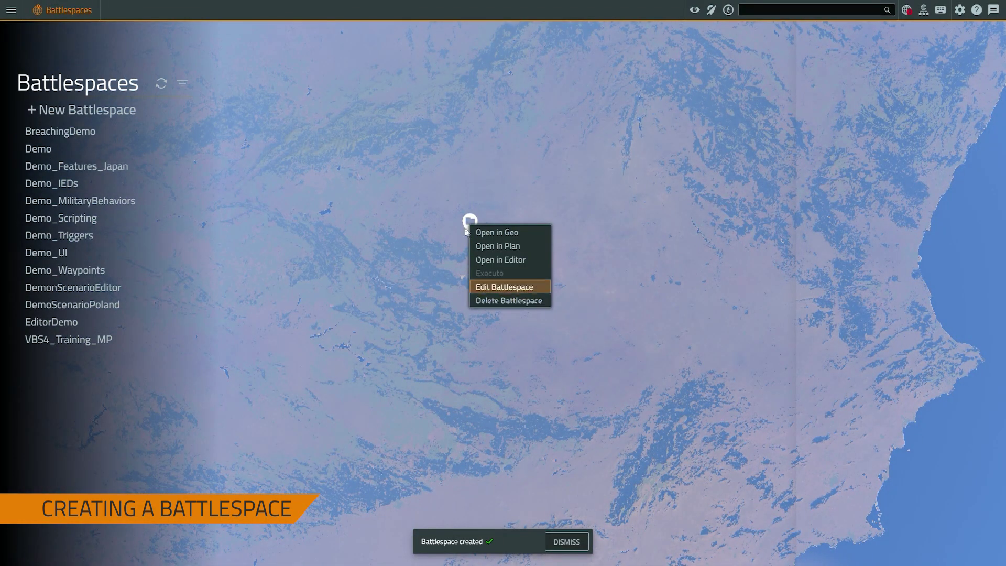
pyautogui.click(53, 148)
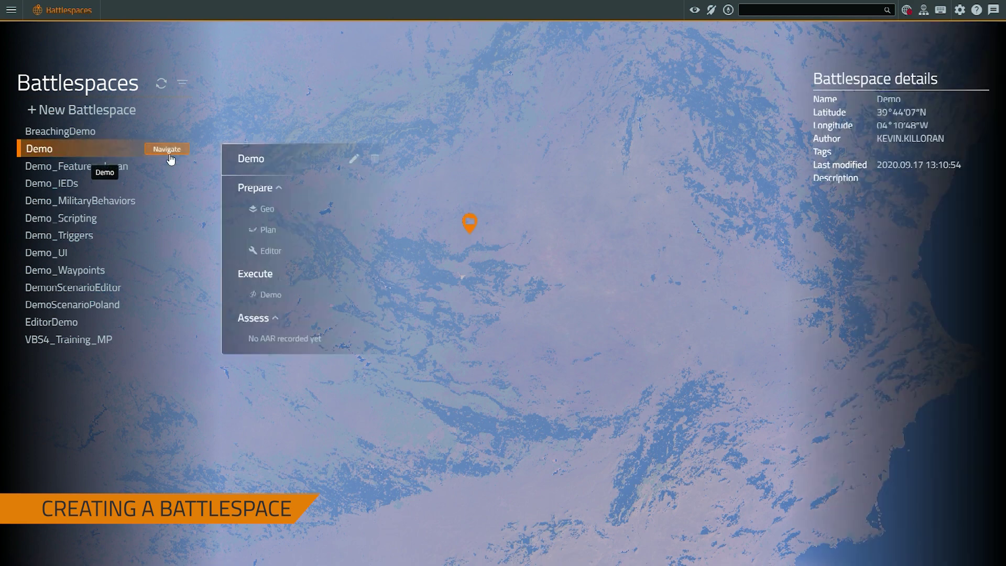
pyautogui.click(332, 251)
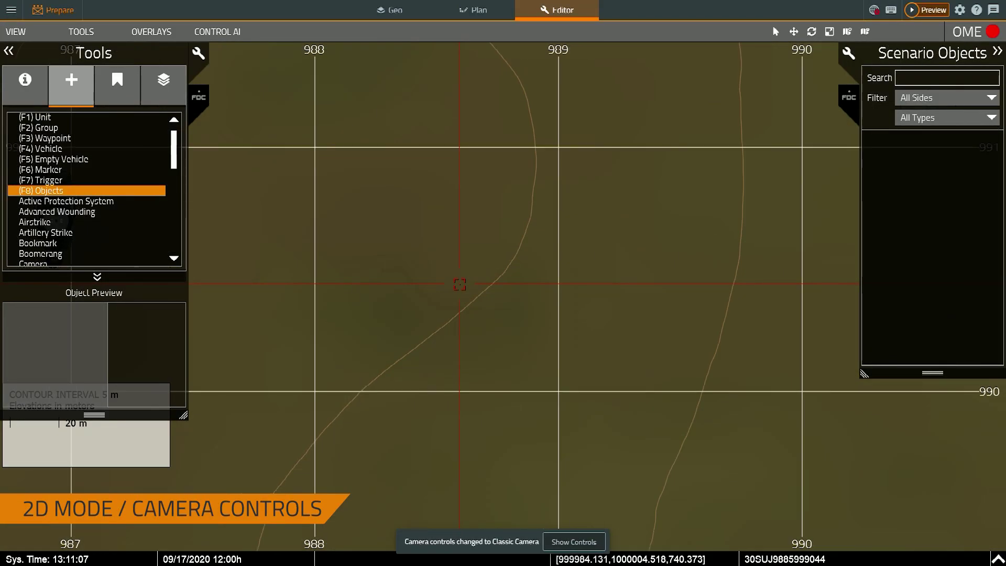
# Zoom the 2D map out to the 2000 m scale and pan it to examine the surrounding terrain.
pyautogui.scroll(-10, 455, 277)
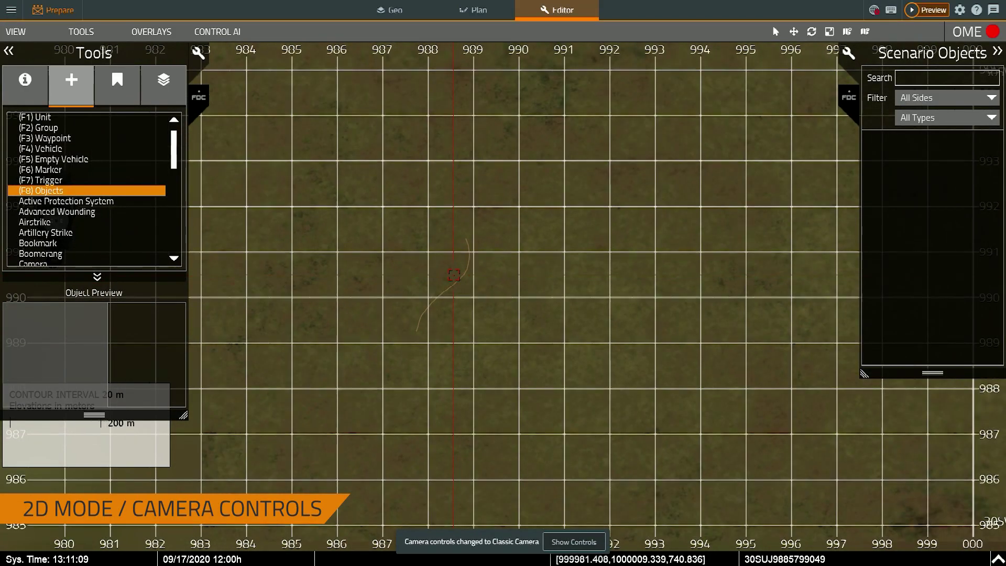
pyautogui.scroll(-2, 453, 274)
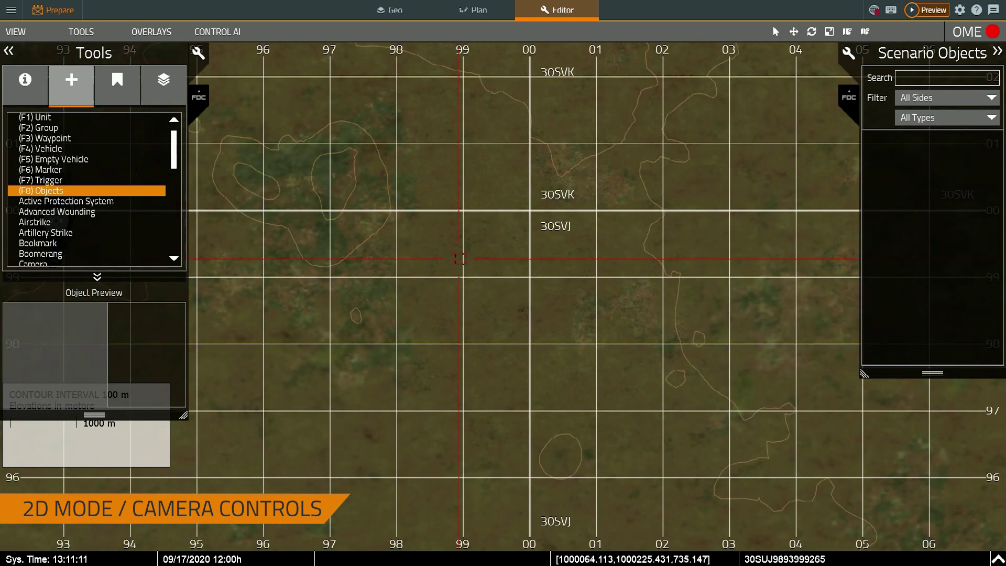
pyautogui.scroll(-3, 459, 257)
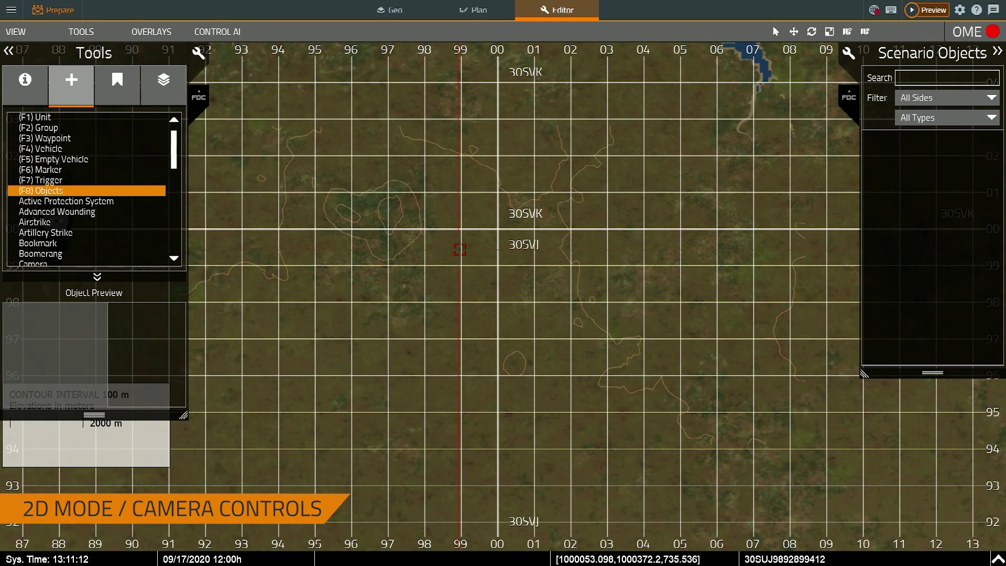
pyautogui.scroll(2, 467, 246)
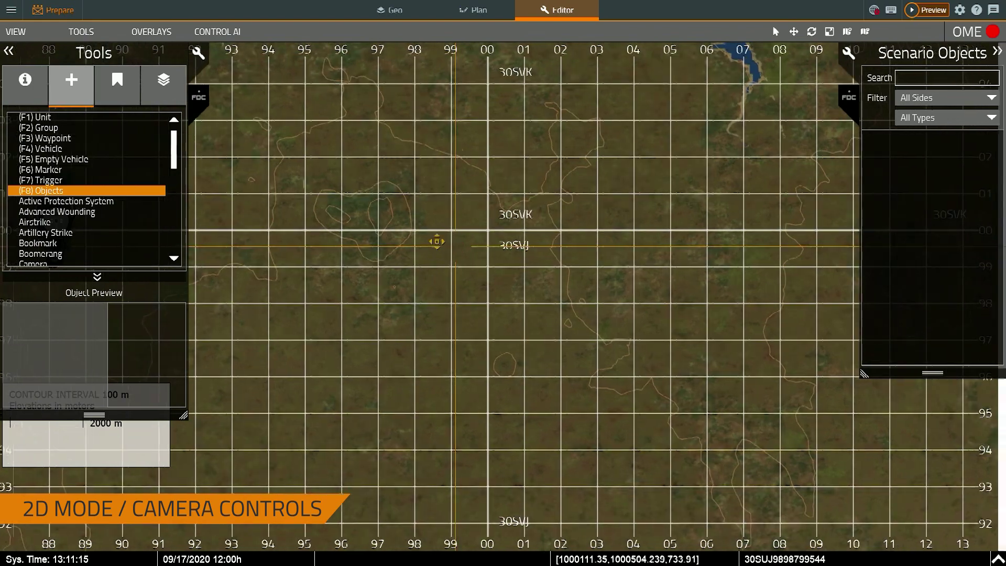
pyautogui.moveTo(419, 221); pyautogui.dragTo(428, 256, button='right')
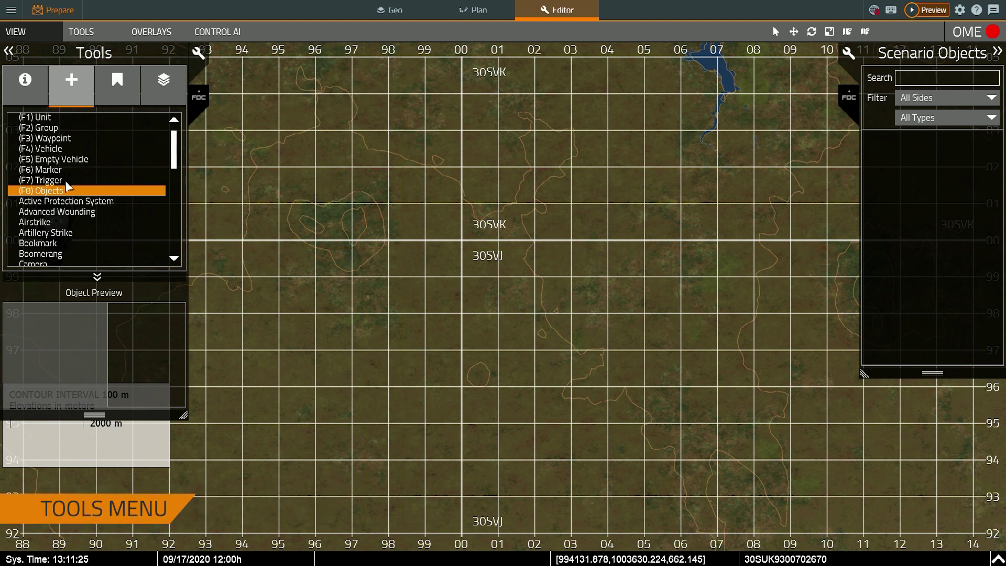
# Select the Group object type and review which items the status bar can display.
pyautogui.click(50, 128)
pyautogui.click(45, 120)
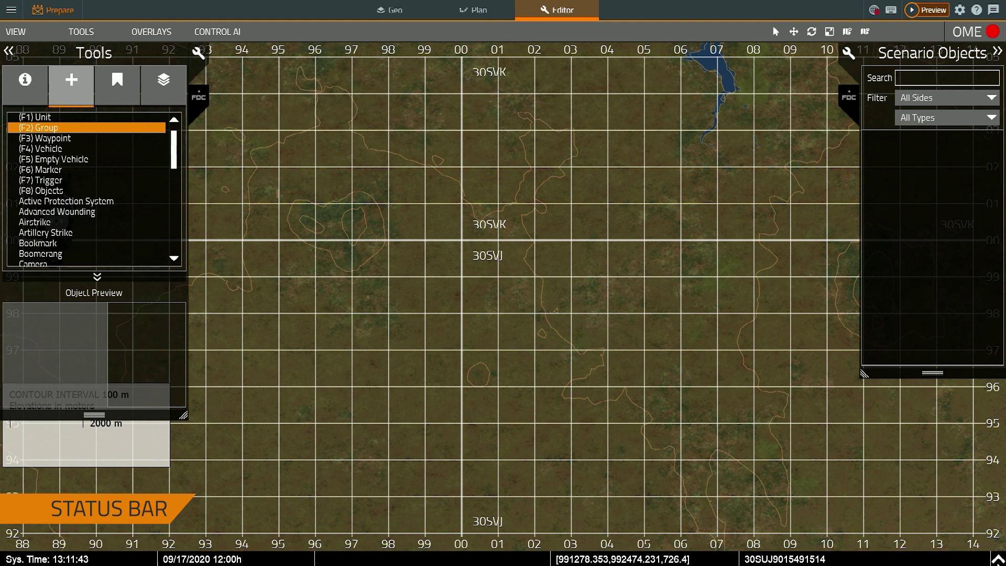
pyautogui.click(998, 559)
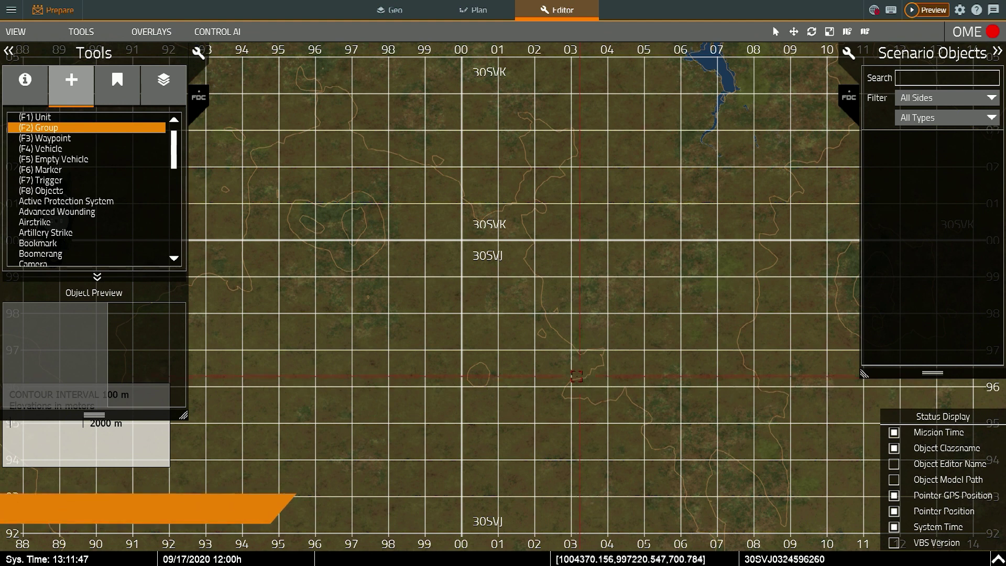
pyautogui.click(580, 378)
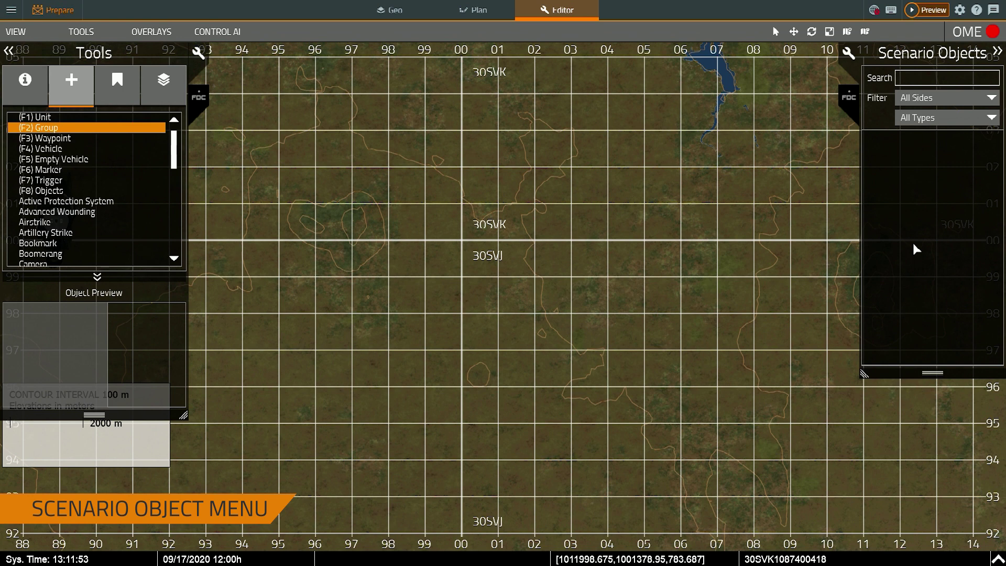
# Hide the terrain texture on the 2D map.
pyautogui.click(48, 33)
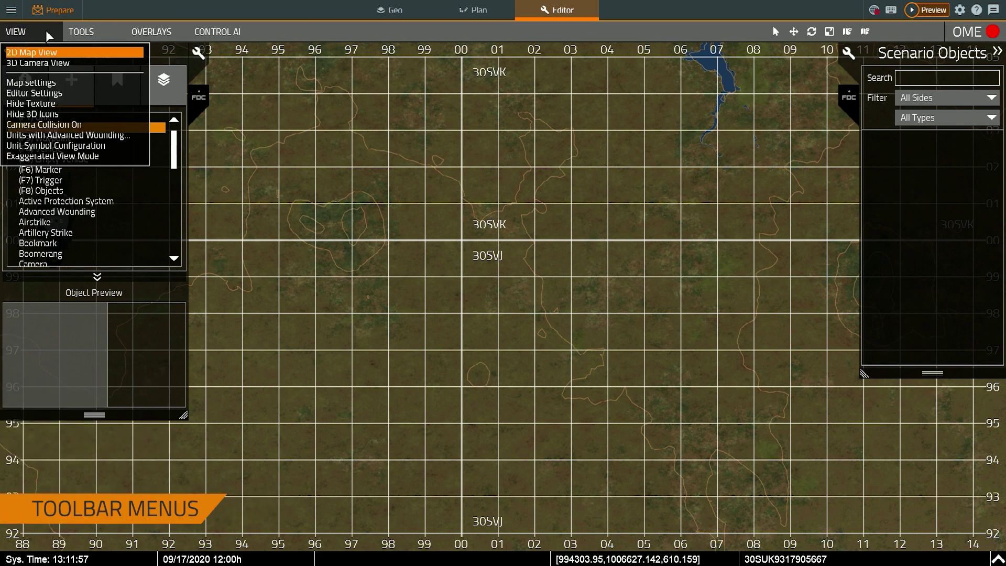
pyautogui.click(89, 104)
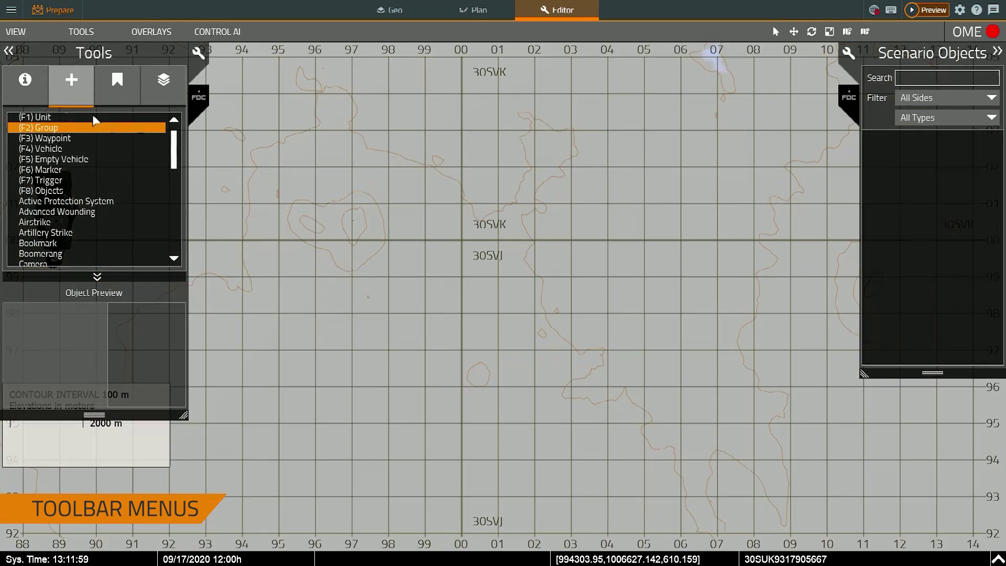
# Review the weather, fog, wind and sea options in the scenario settings and close them without changes.
pyautogui.click(83, 32)
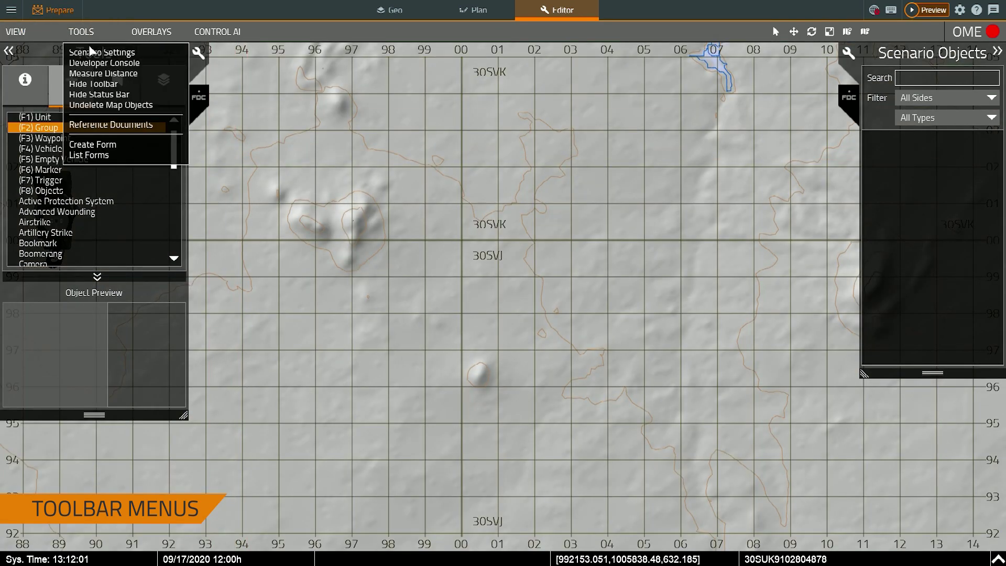
pyautogui.click(89, 52)
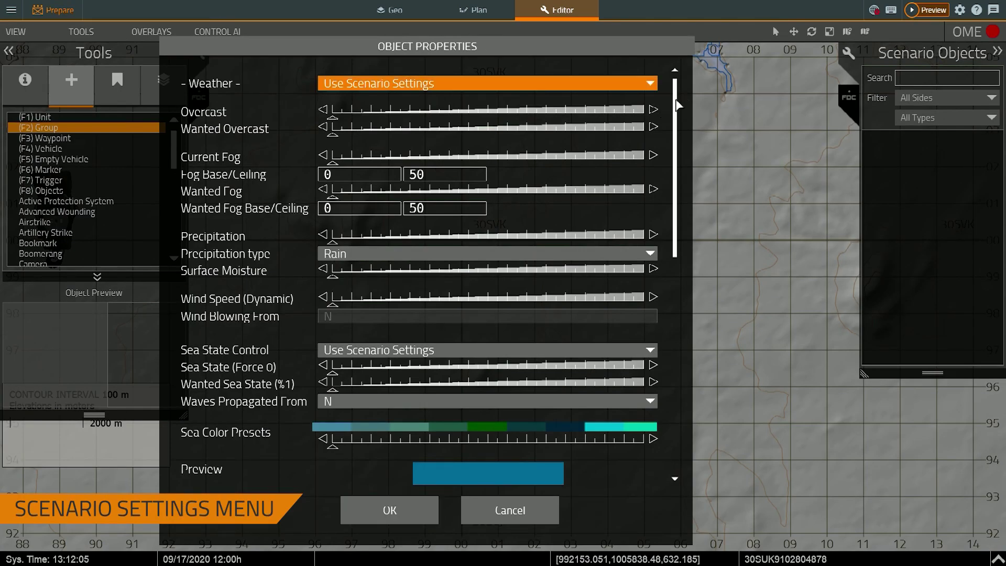
pyautogui.scroll(-2, 678, 107)
pyautogui.moveTo(675, 101); pyautogui.dragTo(661, 199)
pyautogui.click(520, 503)
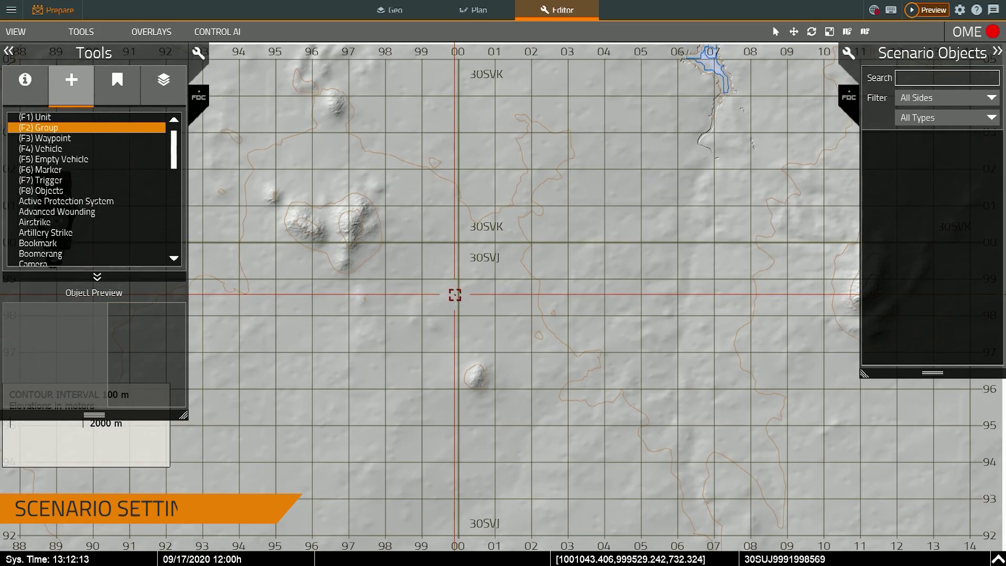
# Place the default 3D camera at the hills near grid 97/00 and fly it forward over the open plain.
pyautogui.rightClick(345, 229)
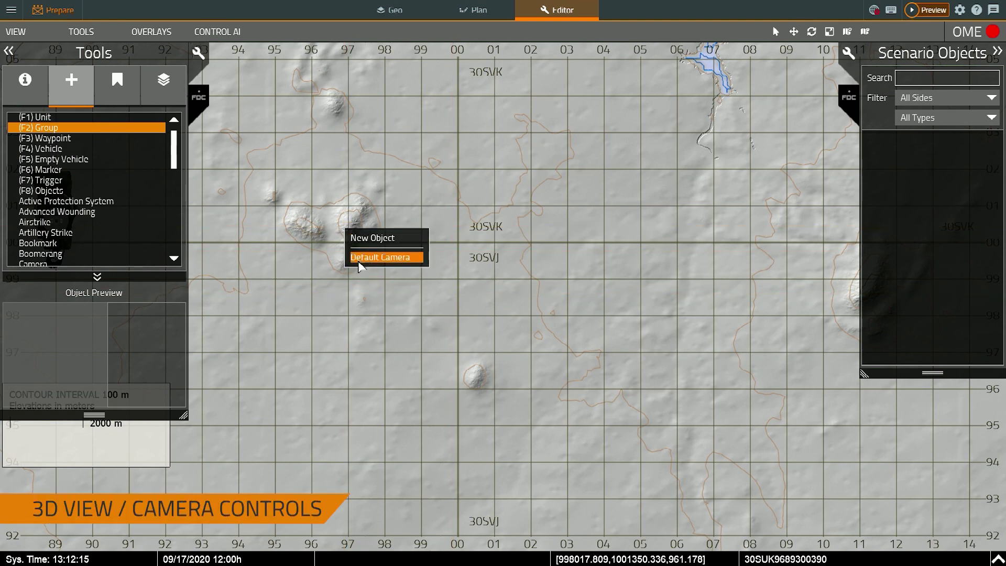
pyautogui.click(361, 257)
pyautogui.moveTo(388, 265); pyautogui.dragTo(608, 280, button='right')
pyautogui.press('w')
pyautogui.press('q')
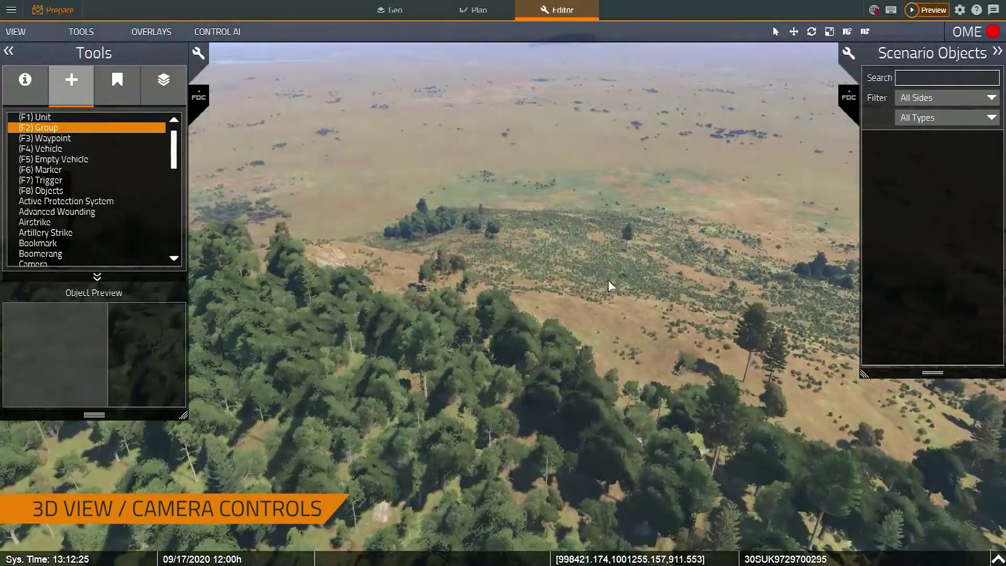
pyautogui.press('w')
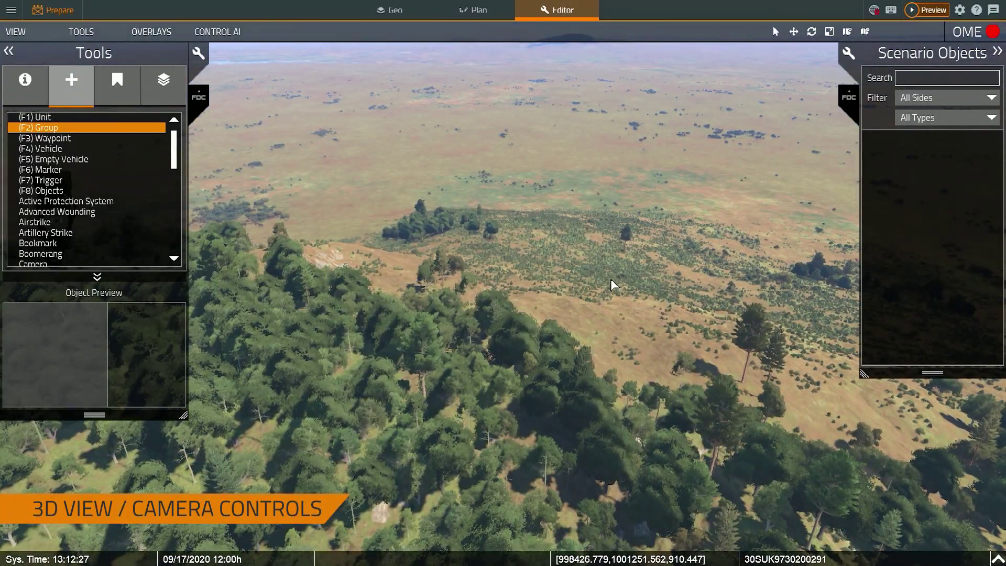
pyautogui.press('w')
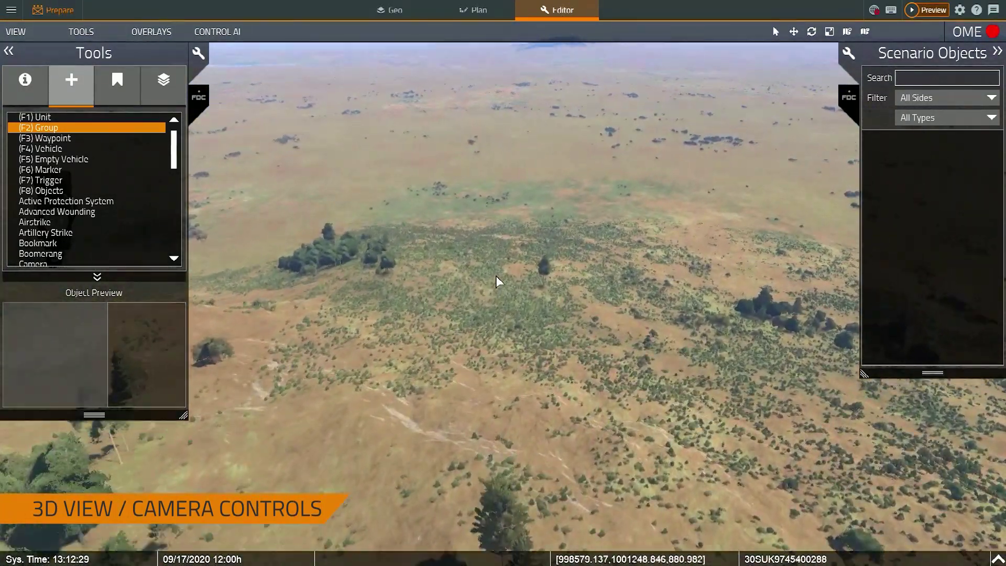
pyautogui.press('w')
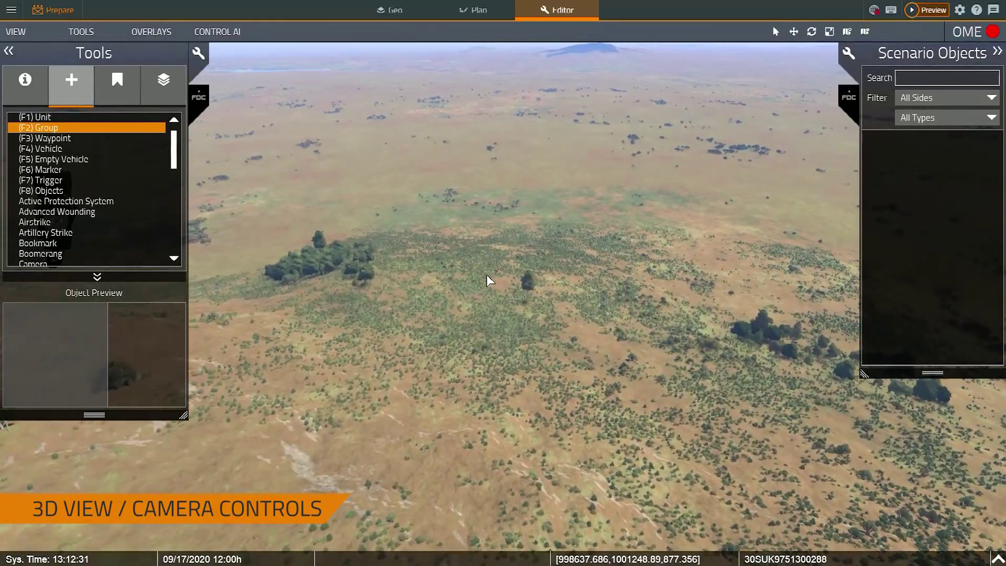
pyautogui.press('w')
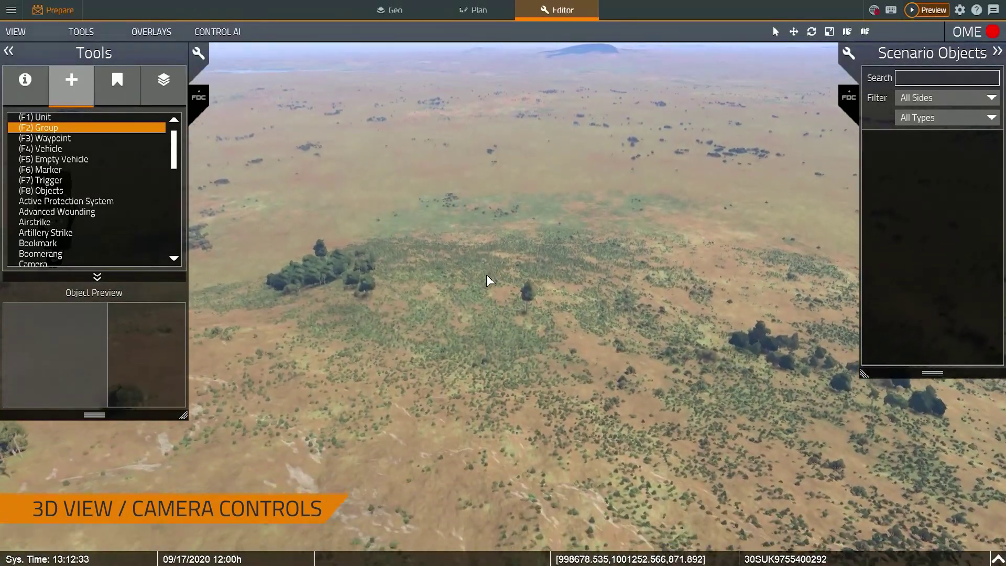
pyautogui.press('w')
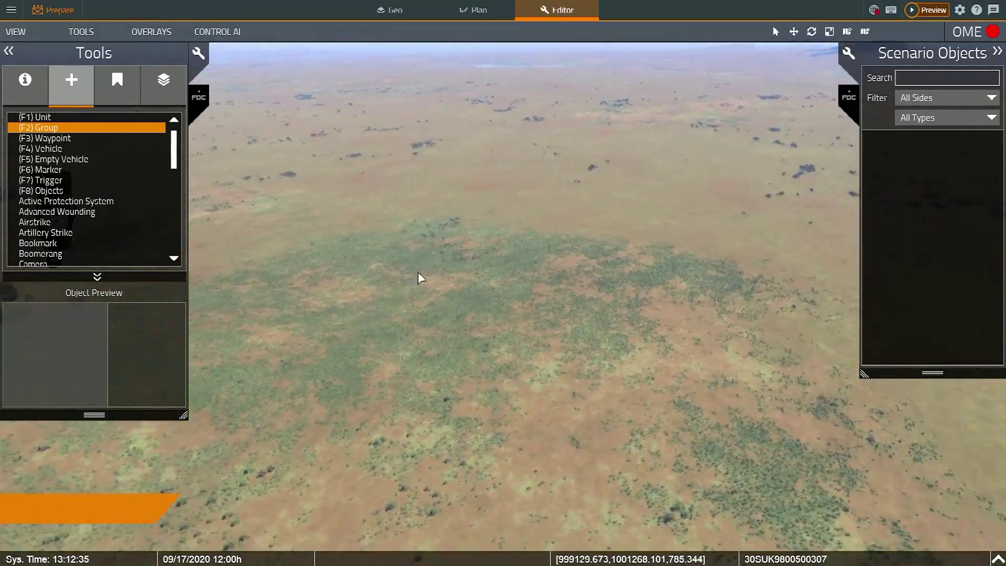
# Place a new Unit object on the open plain in the 3D view, bringing up its properties.
pyautogui.moveTo(173, 148); pyautogui.dragTo(174, 157)
pyautogui.scroll(3, 175, 159)
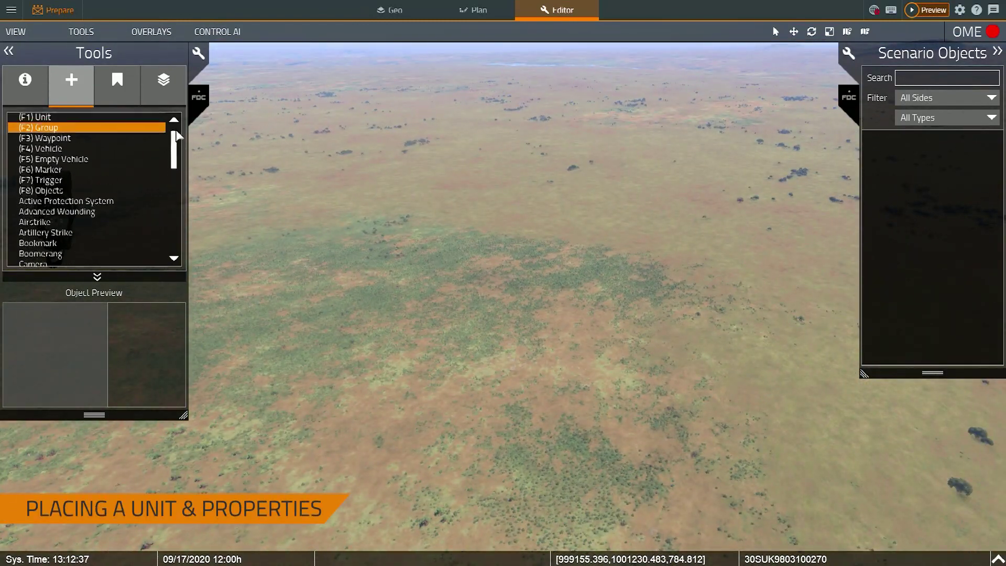
pyautogui.click(67, 117)
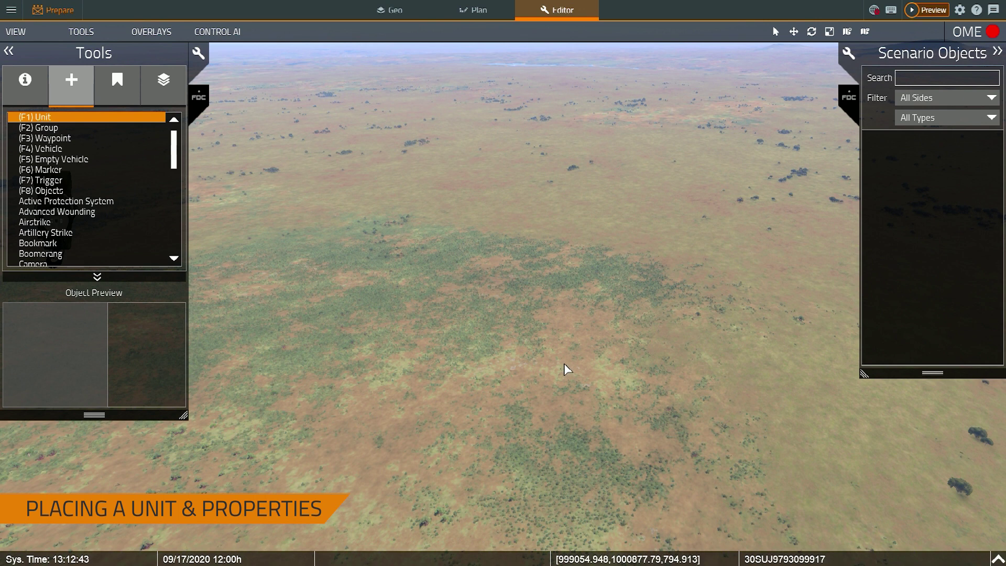
pyautogui.doubleClick(548, 361)
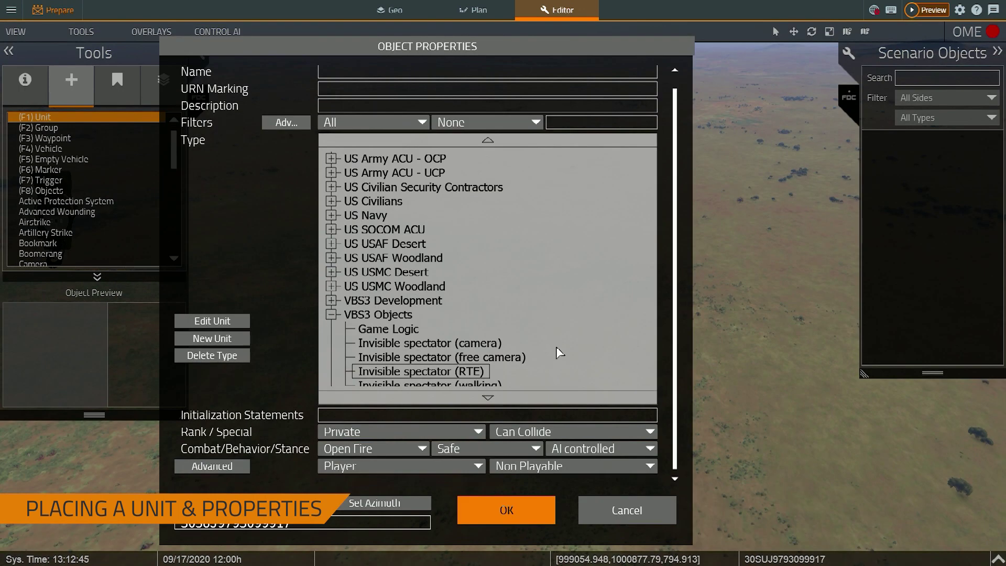
# Filter the unit types by "rifle" and select Rifleman - F88A1 under AU Army DPCU.
pyautogui.moveTo(679, 219); pyautogui.dragTo(680, 204)
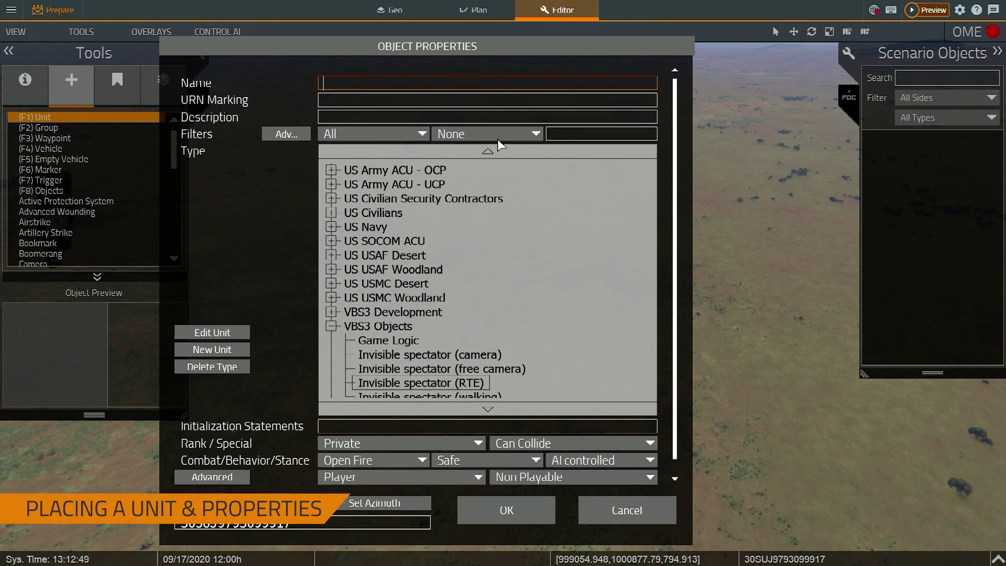
pyautogui.click(554, 136)
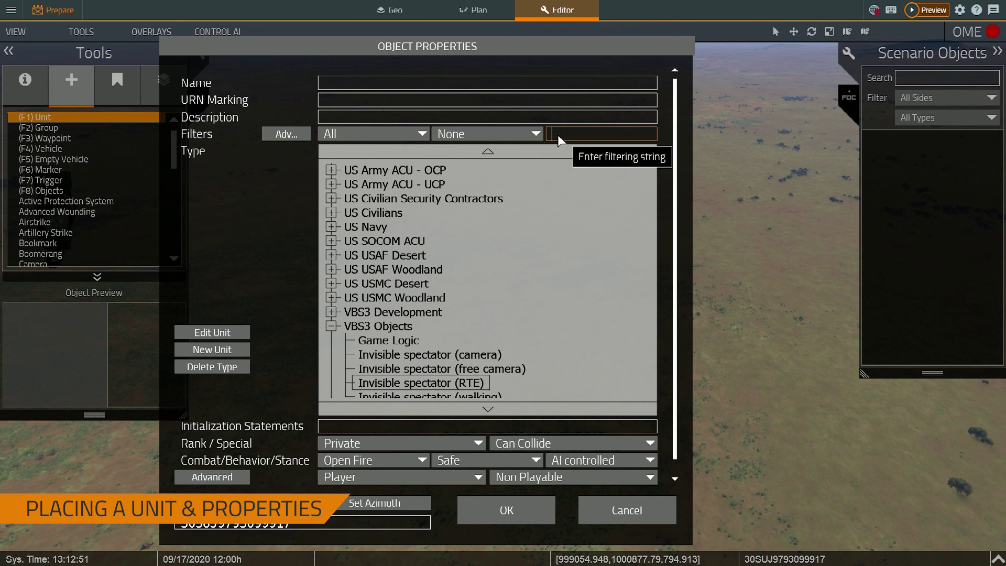
pyautogui.write('rifle')
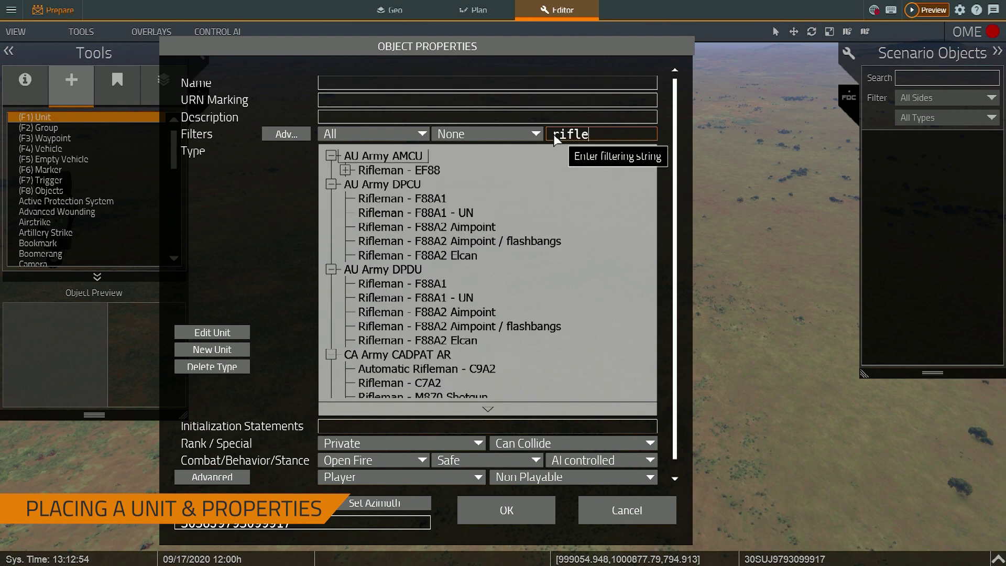
pyautogui.click(371, 199)
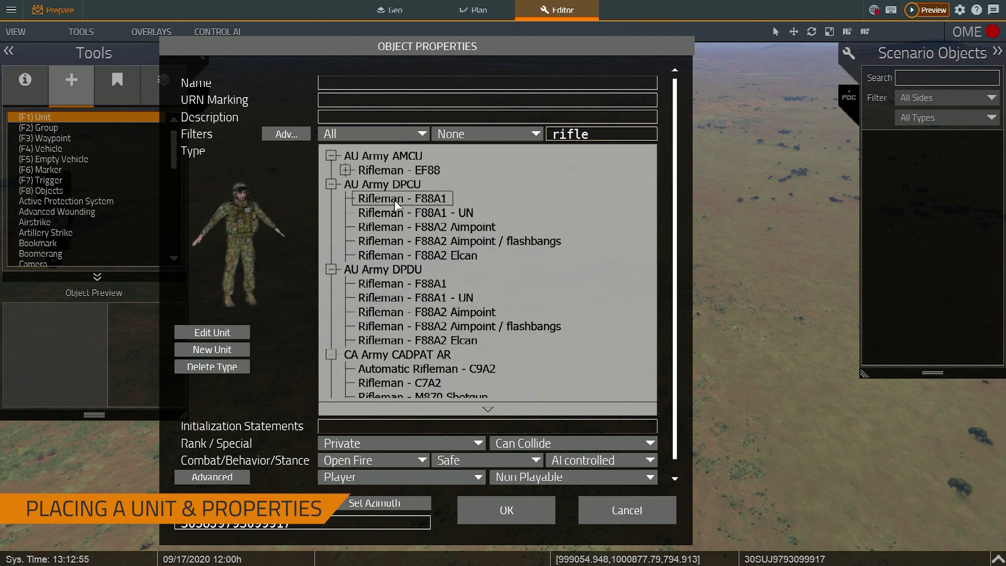
# Replace the type filter text with "machine" and browse the machine gunner types.
pyautogui.click(577, 133)
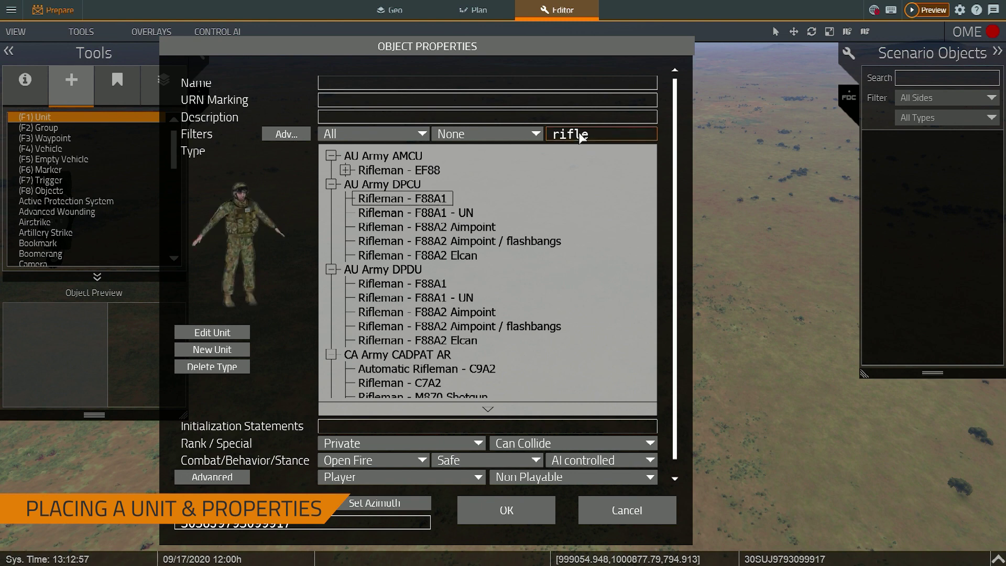
pyautogui.moveTo(564, 135); pyautogui.dragTo(536, 135)
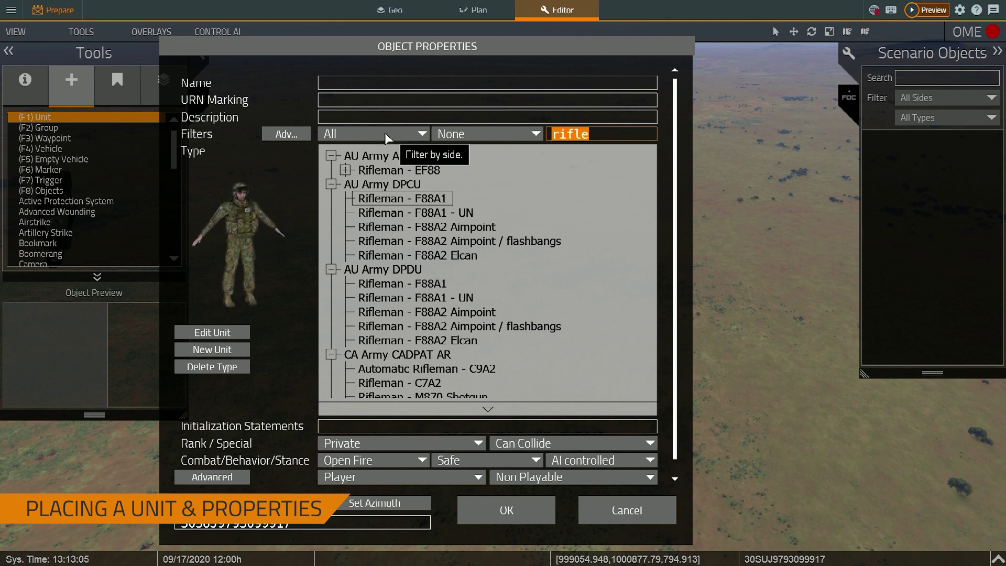
pyautogui.write('machine')
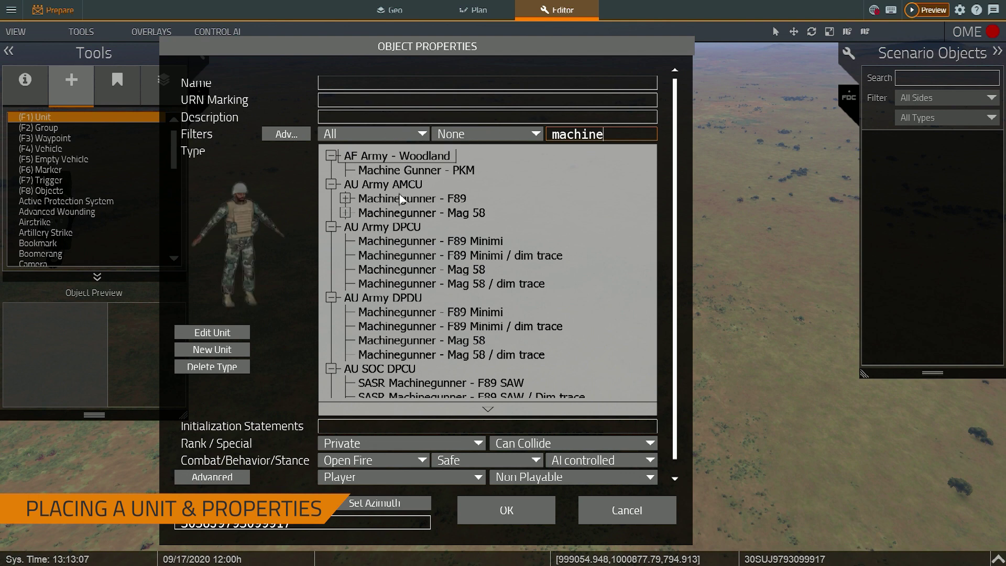
pyautogui.scroll(-4, 395, 285)
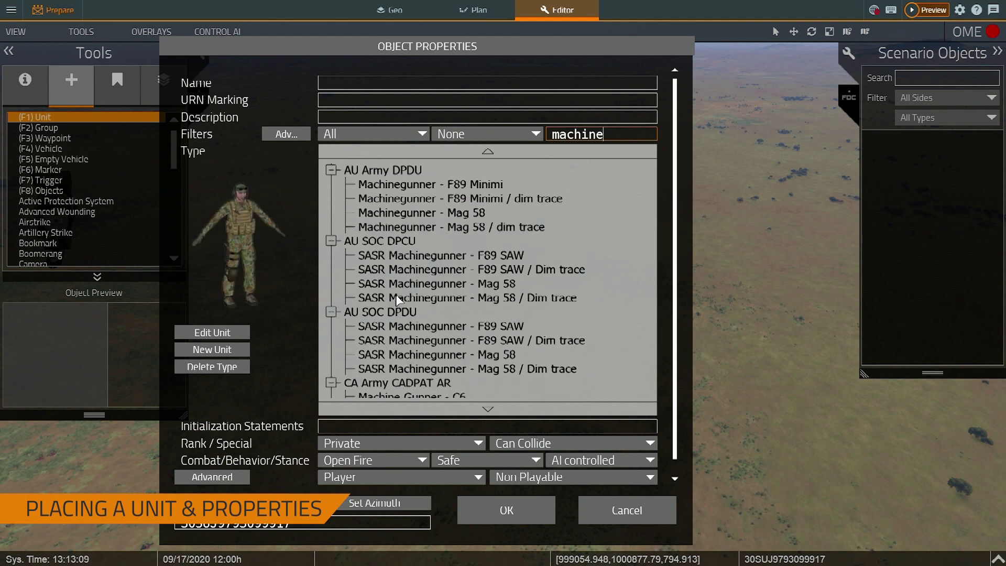
# Examine the unit's name, URN marking and description fields, then reveal and review its advanced properties.
pyautogui.click(338, 84)
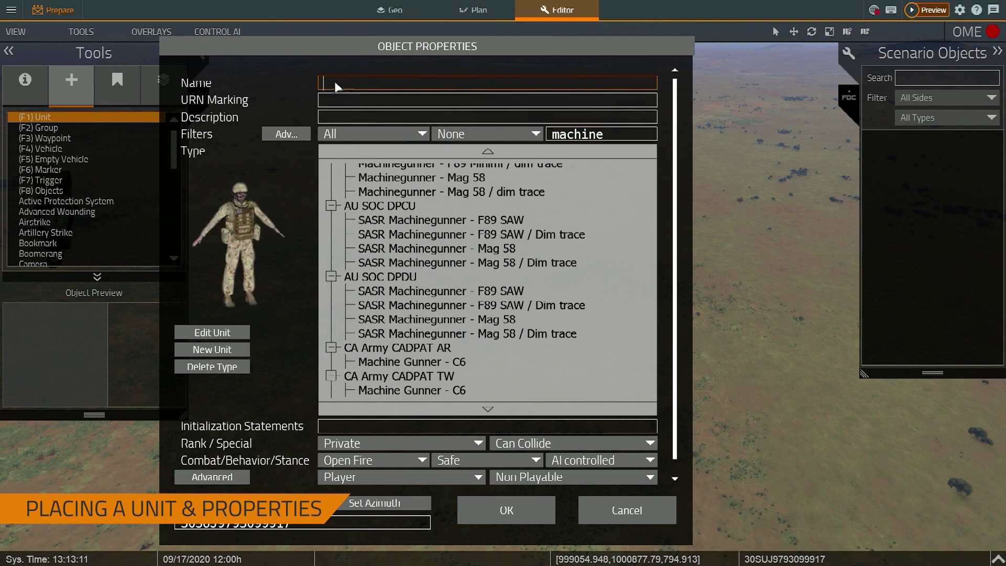
pyautogui.click(339, 99)
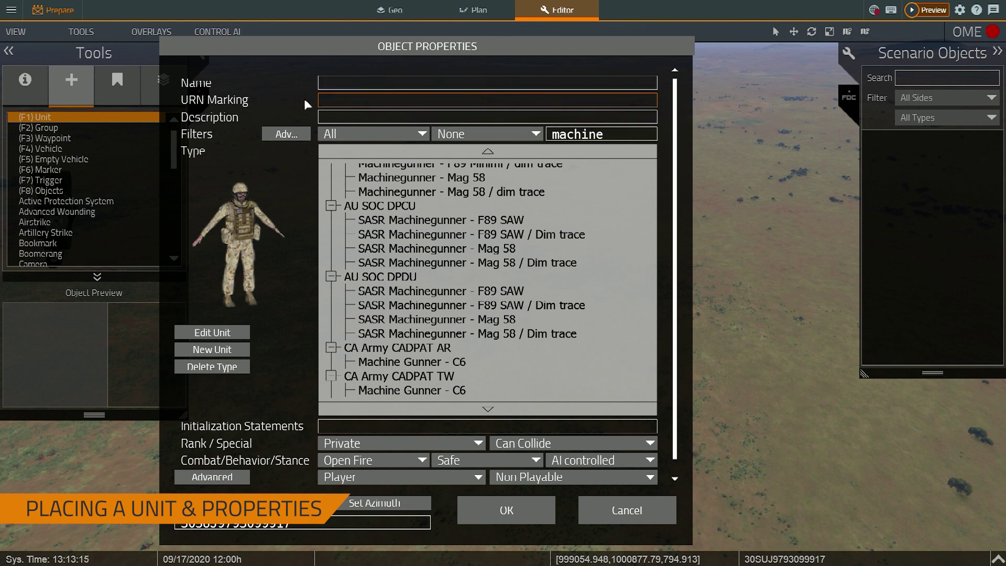
pyautogui.click(341, 119)
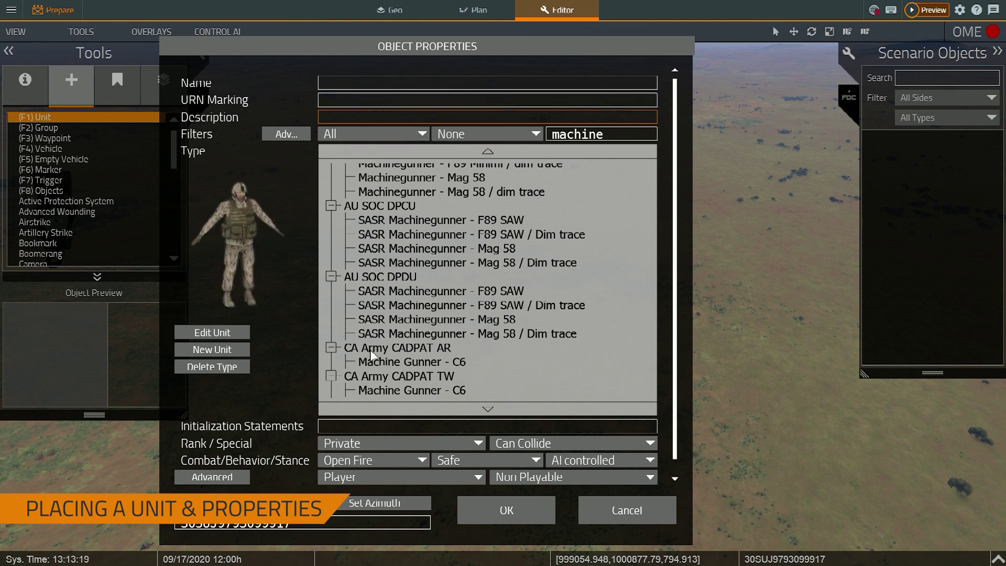
pyautogui.scroll(-4, 424, 262)
pyautogui.click(213, 477)
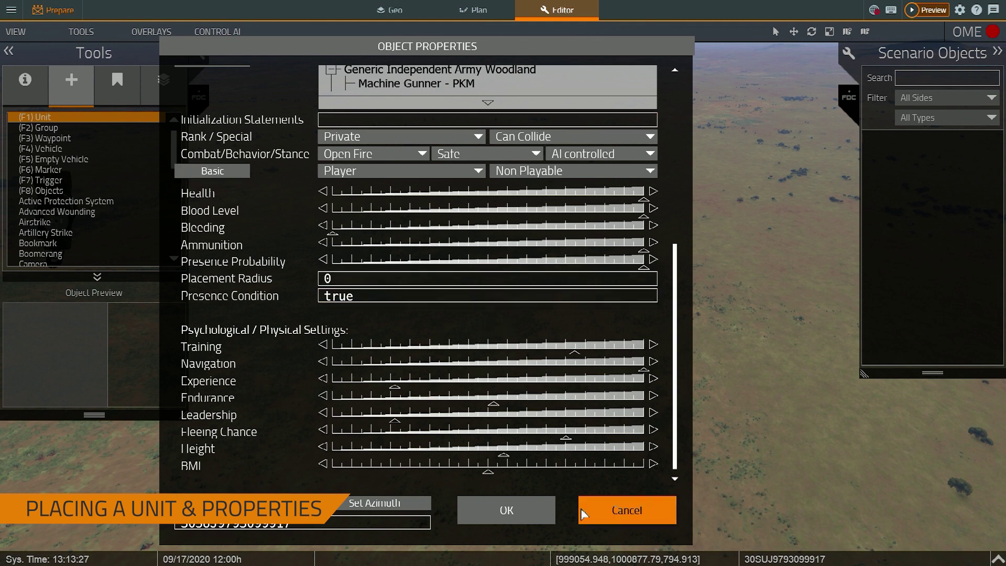
pyautogui.click(528, 511)
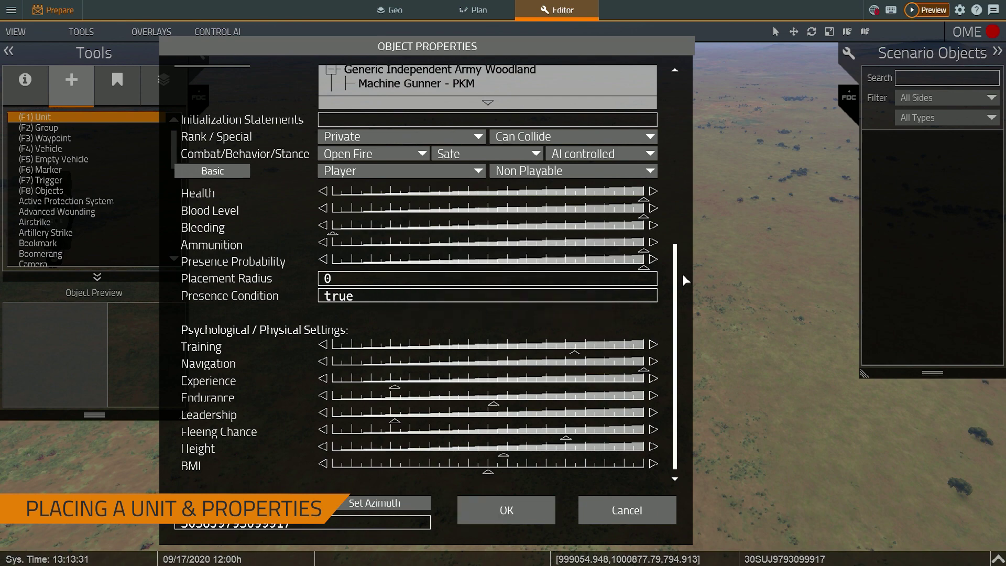
# Choose Machinegunner - M60E4 under CZ Army Desert as the unit type and confirm the placement.
pyautogui.scroll(5, 679, 282)
pyautogui.click(420, 166)
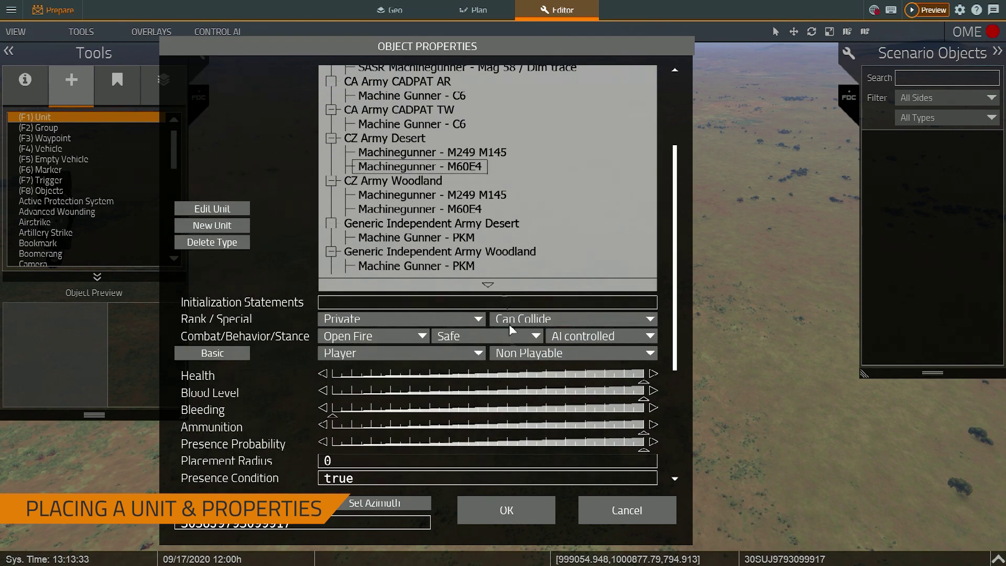
pyautogui.click(506, 511)
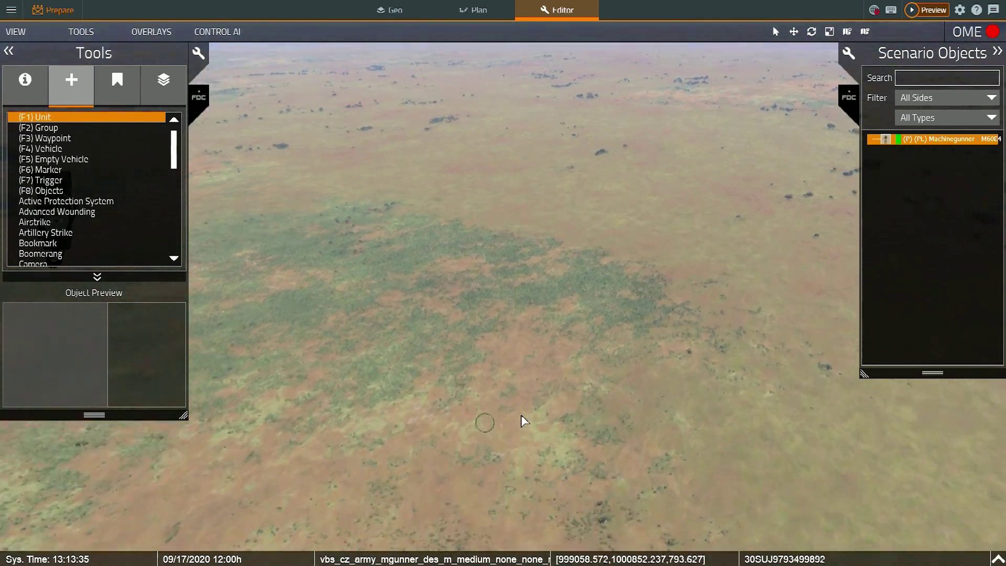
# Find the Leader - AK74 of group 3-FT 1-SQ 2-PL in the scenario objects and move the 3D view to him.
pyautogui.scroll(8, 518, 407)
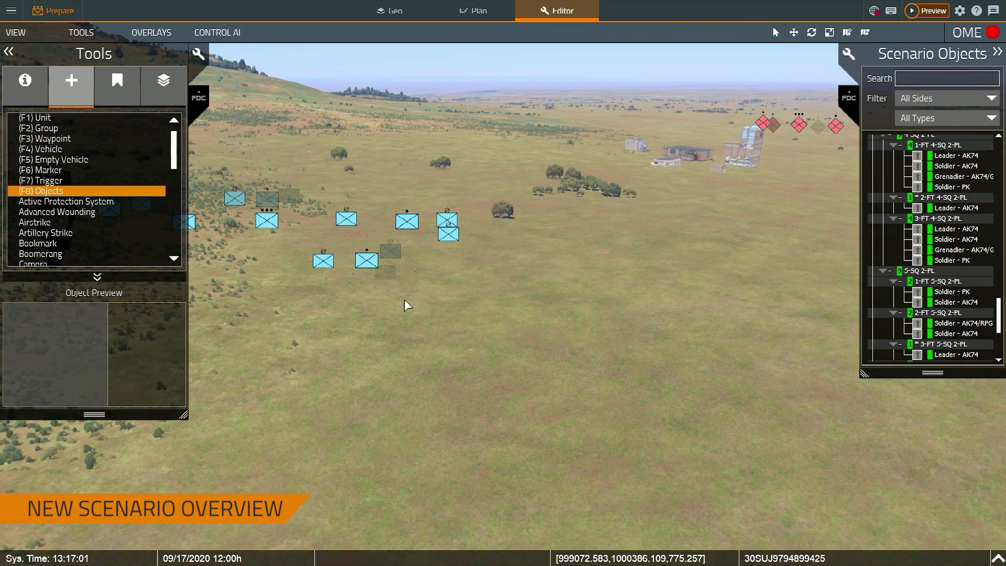
pyautogui.moveTo(736, 247); pyautogui.dragTo(716, 102, button='right')
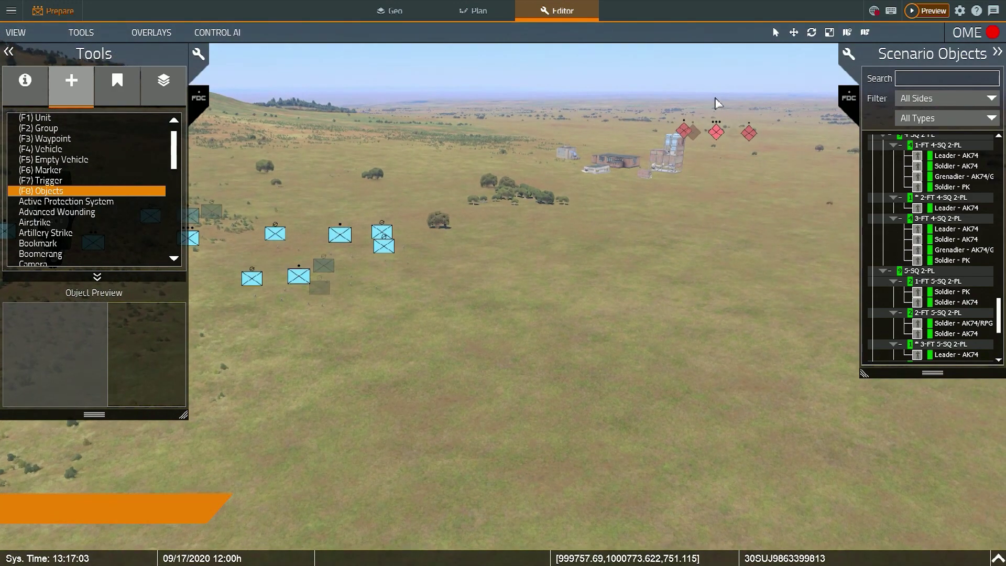
pyautogui.moveTo(721, 261); pyautogui.dragTo(646, 280, button='right')
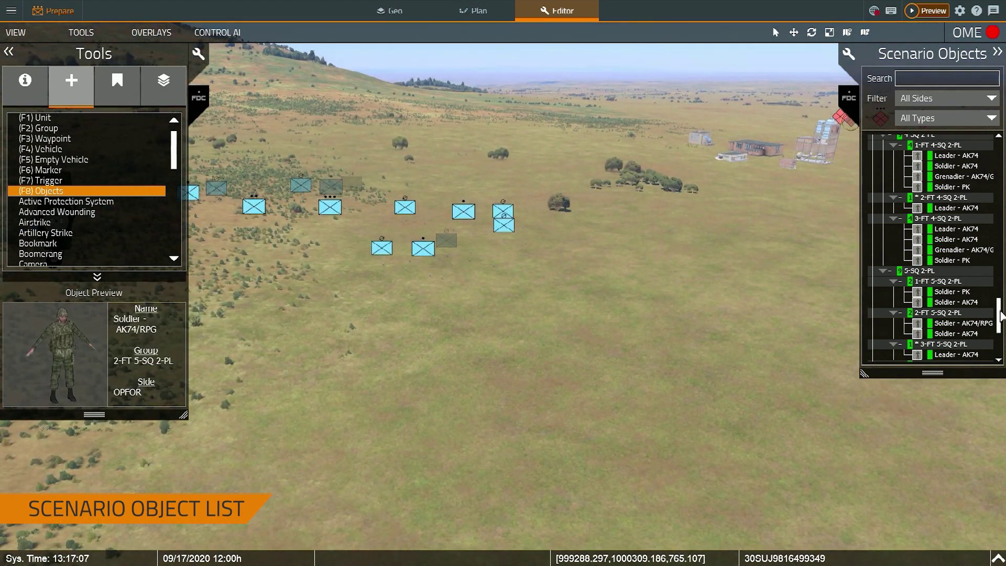
pyautogui.moveTo(1002, 314); pyautogui.dragTo(992, 249)
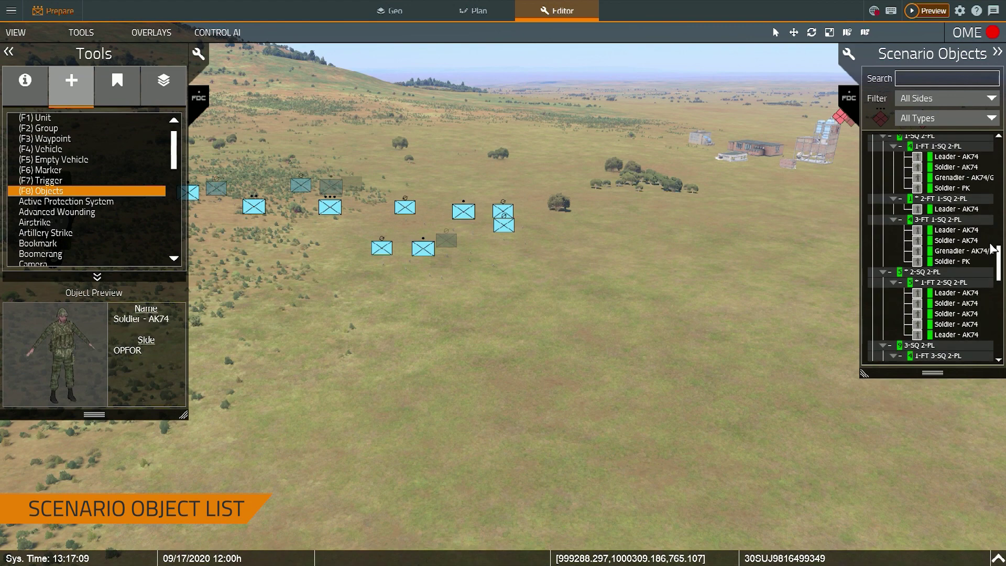
pyautogui.doubleClick(950, 233)
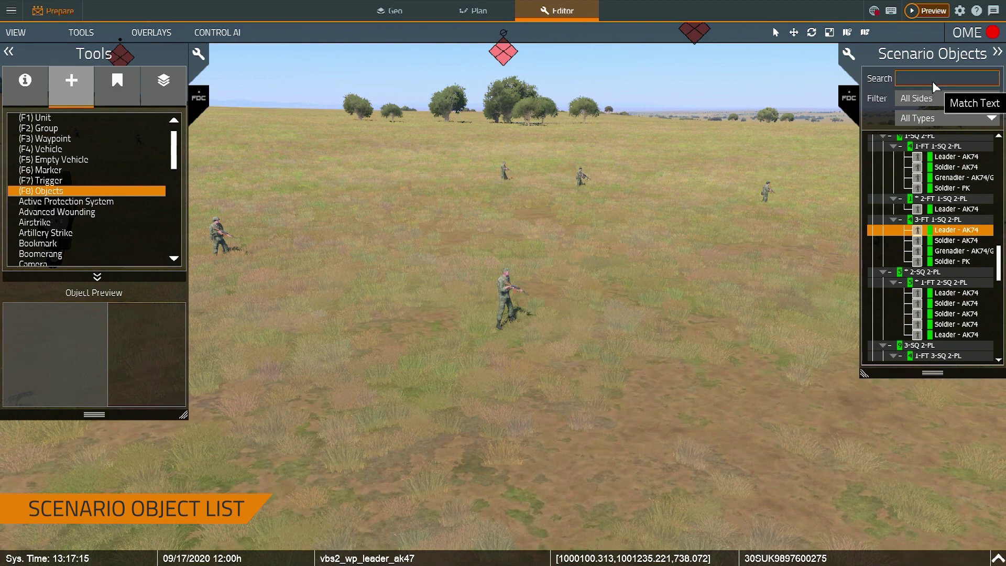
# Search the scenario objects for "rifle" and review the side and type filter options, keeping all sides and types.
pyautogui.write('rifle')
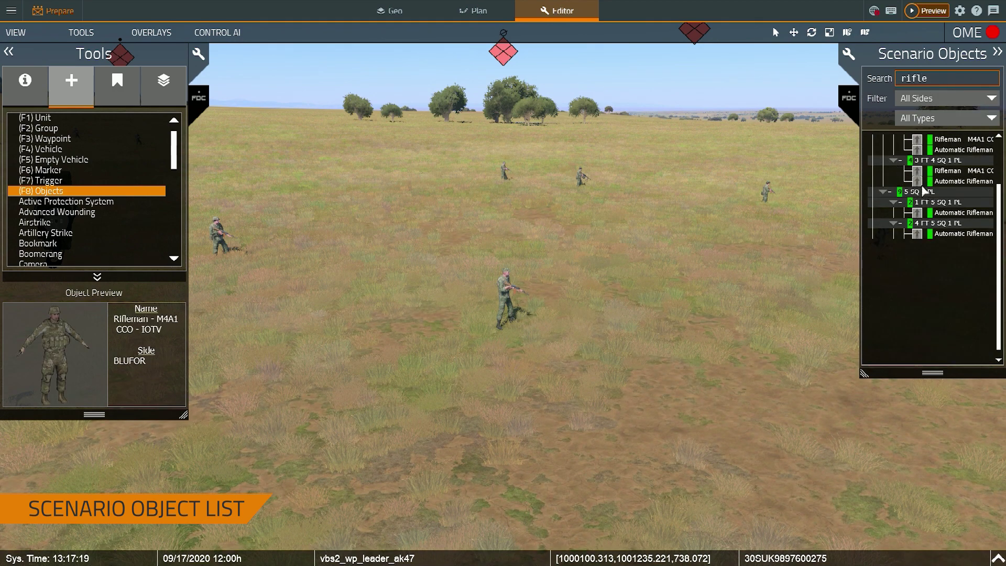
pyautogui.click(948, 97)
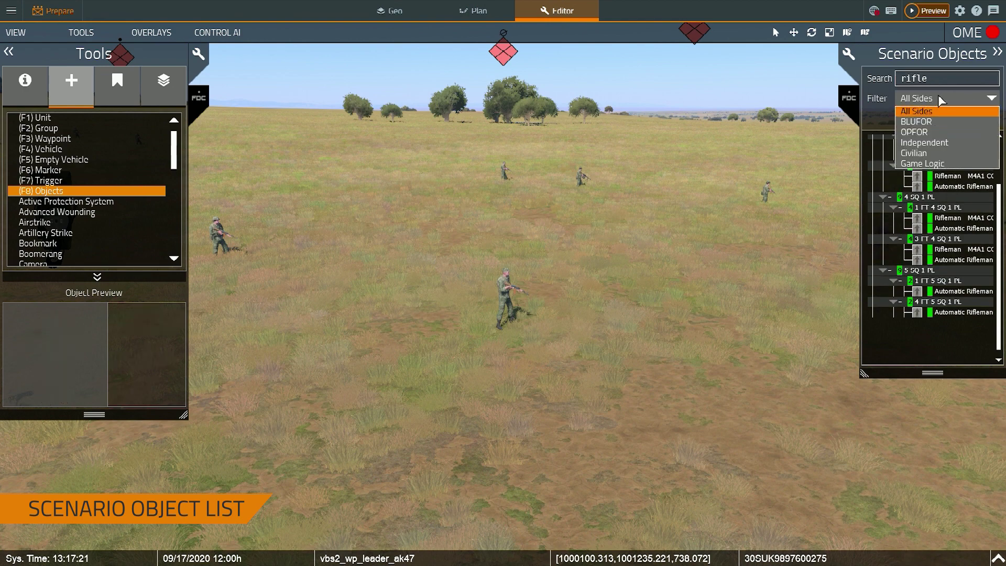
pyautogui.click(938, 95)
pyautogui.click(935, 117)
pyautogui.click(934, 121)
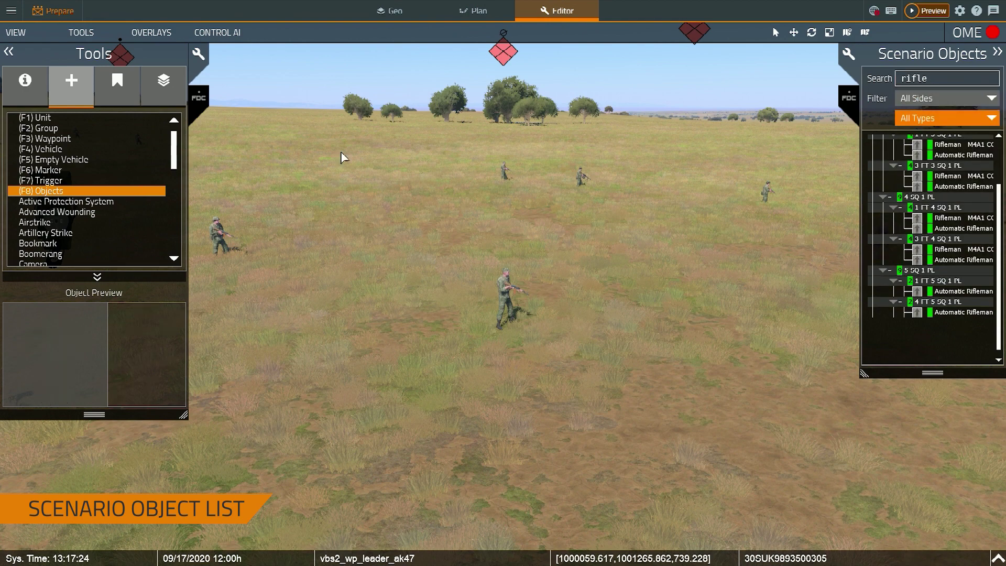
# Switch to the 2D map and frame the area with the BLUFOR units, OPFOR units and structures.
pyautogui.moveTo(381, 179); pyautogui.dragTo(381, 182, button='right')
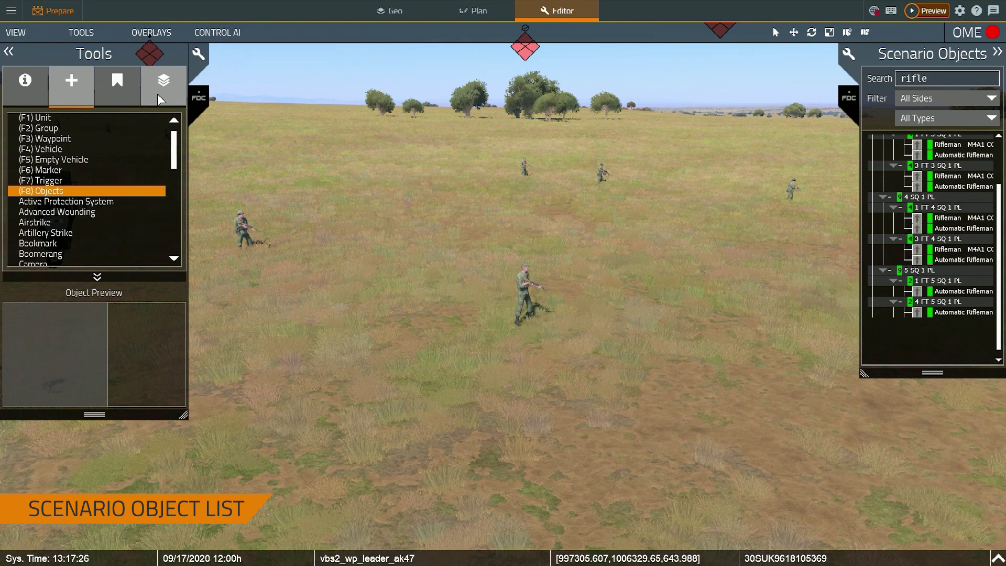
pyautogui.press('m')
pyautogui.moveTo(429, 333); pyautogui.dragTo(469, 279, button='right')
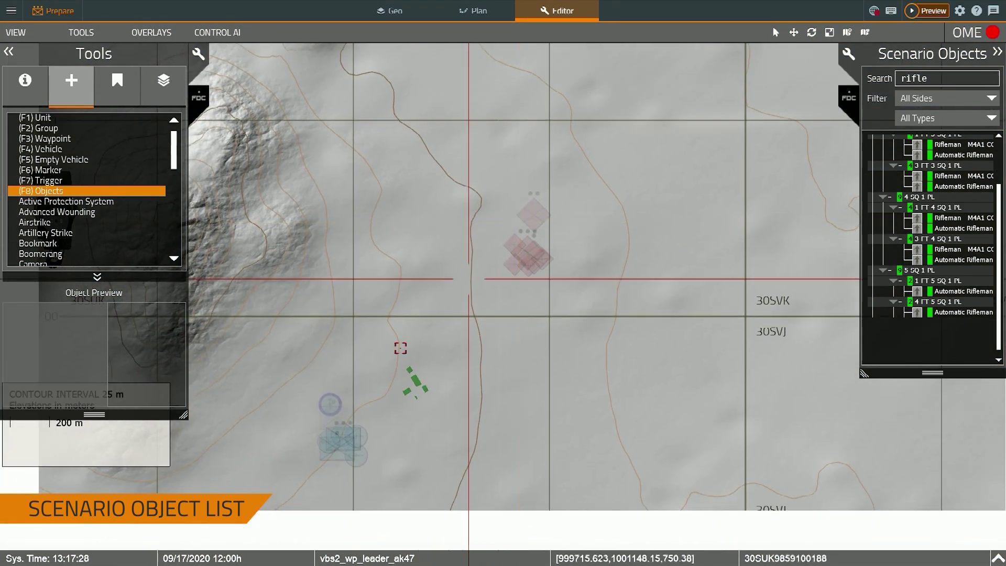
pyautogui.scroll(2, 400, 348)
pyautogui.moveTo(400, 348); pyautogui.dragTo(460, 261, button='right')
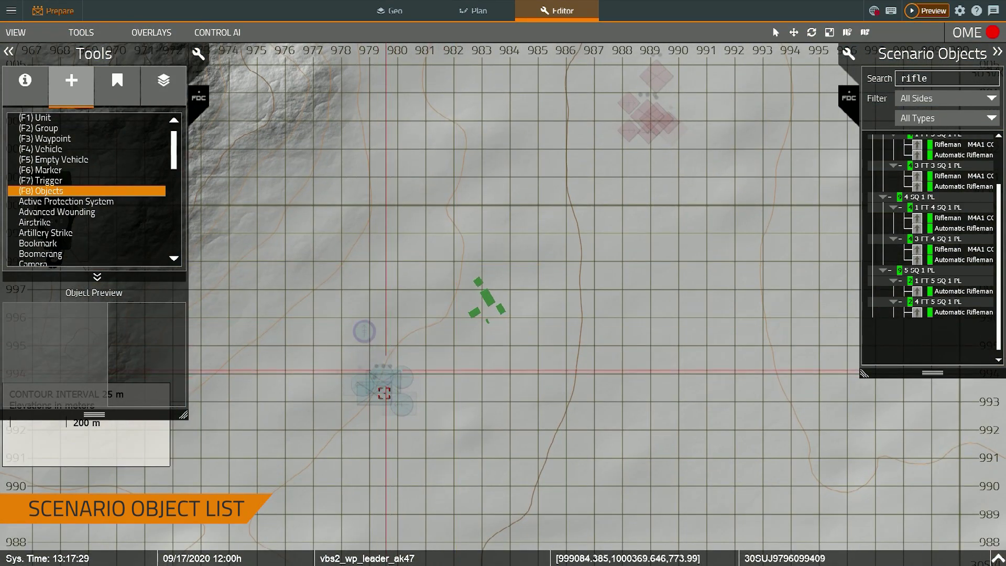
# Show the scenario layers and activate OPFOR, Structures and BLUFOR in turn, ending with BLUFOR as the active layer.
pyautogui.click(164, 81)
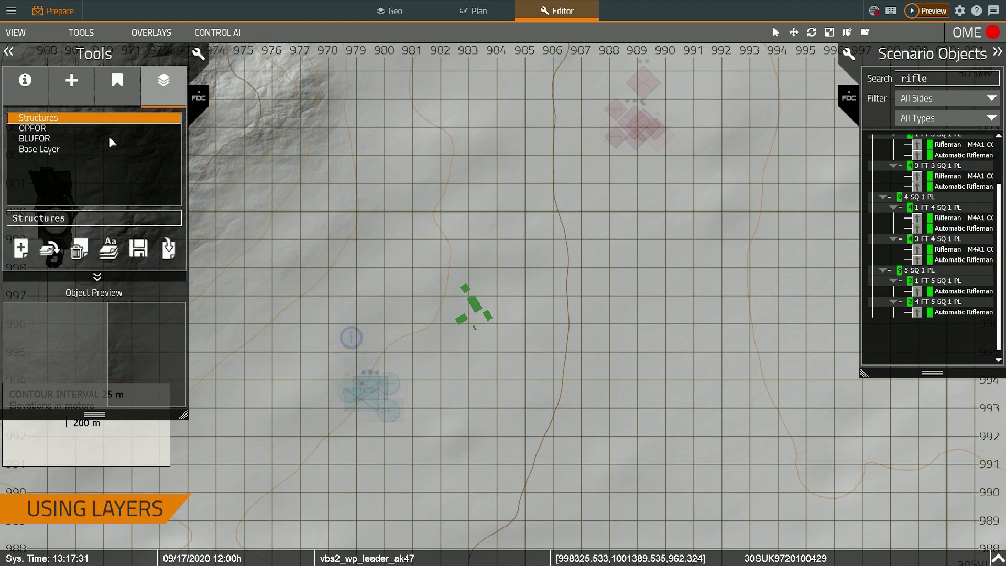
pyautogui.click(47, 129)
pyautogui.moveTo(633, 207); pyautogui.dragTo(605, 223, button='right')
pyautogui.moveTo(614, 136); pyautogui.dragTo(603, 154, button='right')
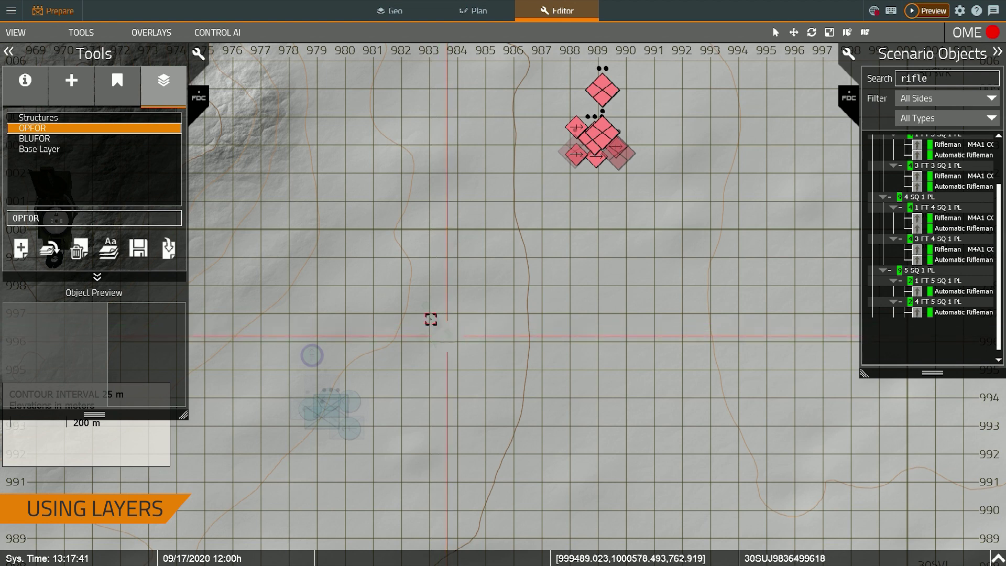
pyautogui.click(41, 119)
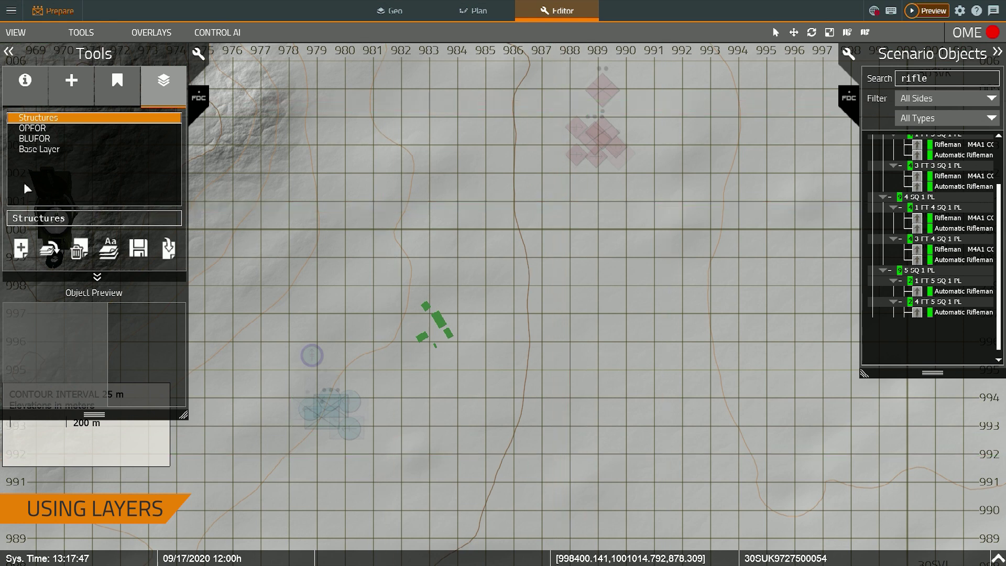
pyautogui.click(33, 139)
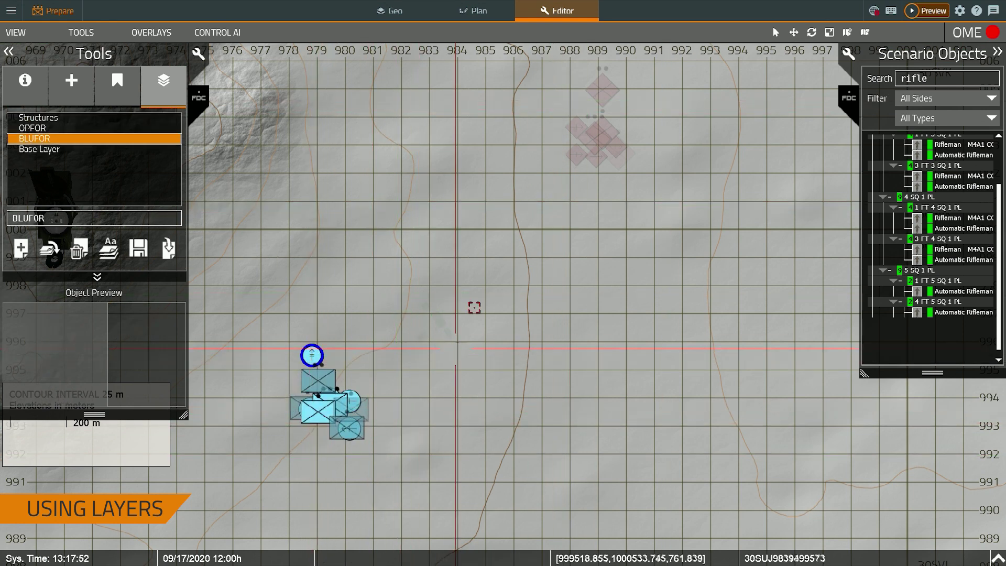
# Return to the 3D view over the BLUFOR units and pull the camera out until the globe's horizon is in view.
pyautogui.moveTo(425, 289); pyautogui.dragTo(418, 271, button='right')
pyautogui.press('m')
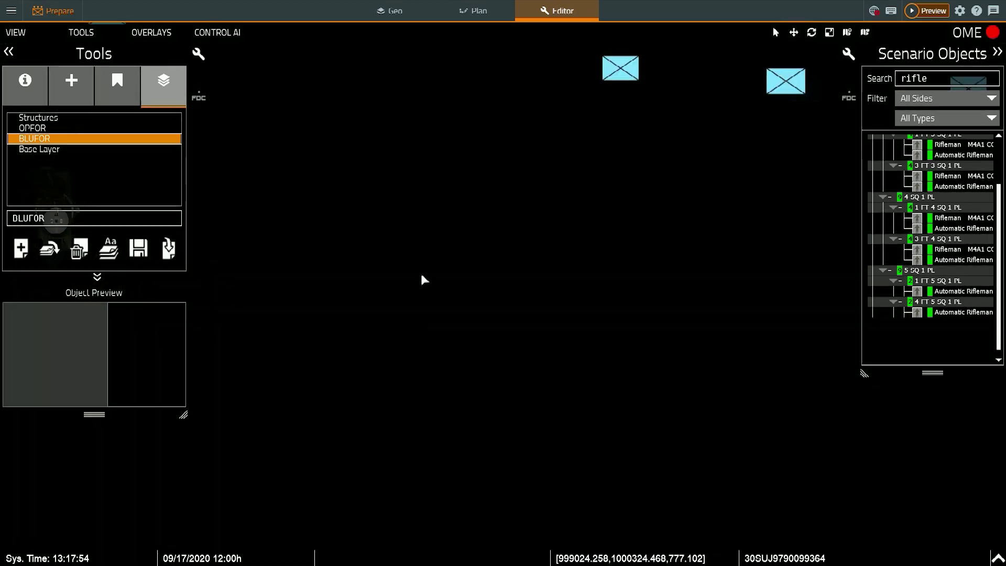
pyautogui.moveTo(485, 304); pyautogui.dragTo(551, 336, button='right')
pyautogui.scroll(-12, 543, 322)
pyautogui.scroll(-5, 552, 339)
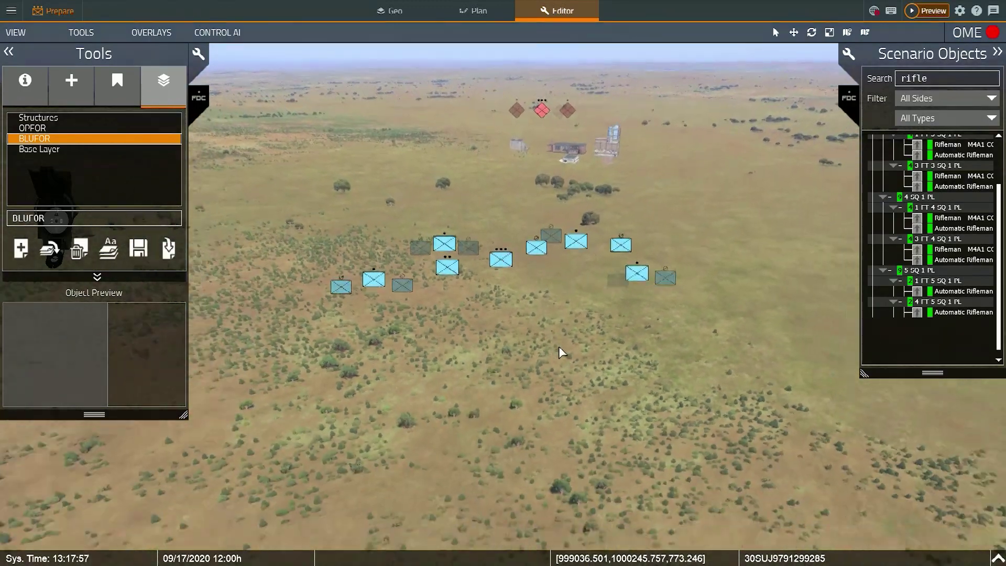
pyautogui.scroll(-5, 558, 348)
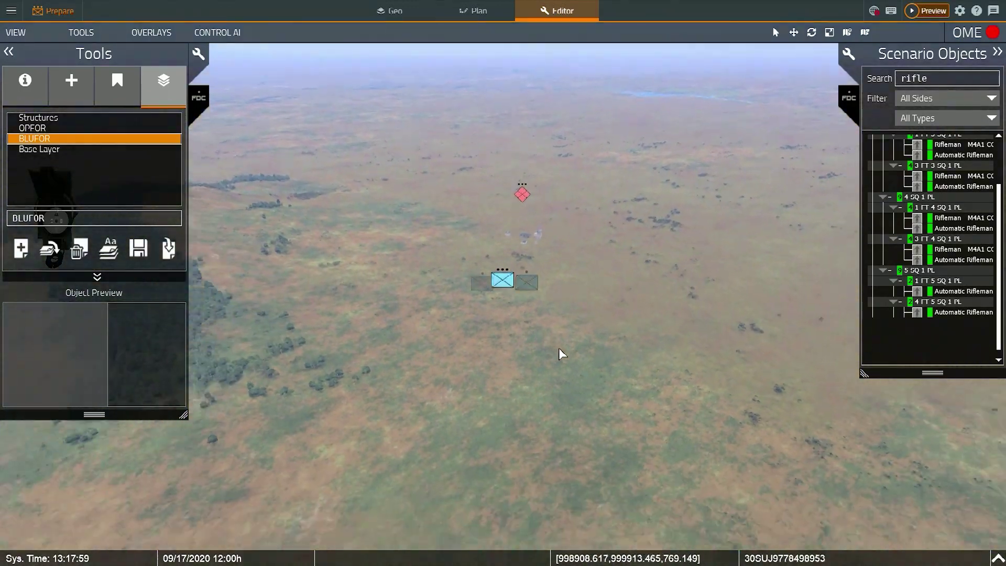
pyautogui.scroll(-4, 559, 348)
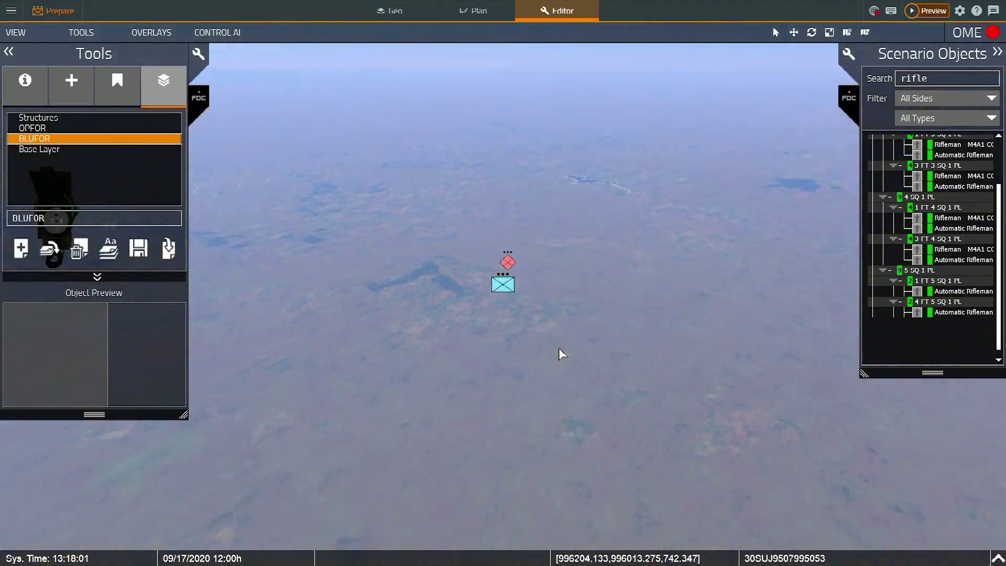
pyautogui.scroll(-5, 559, 348)
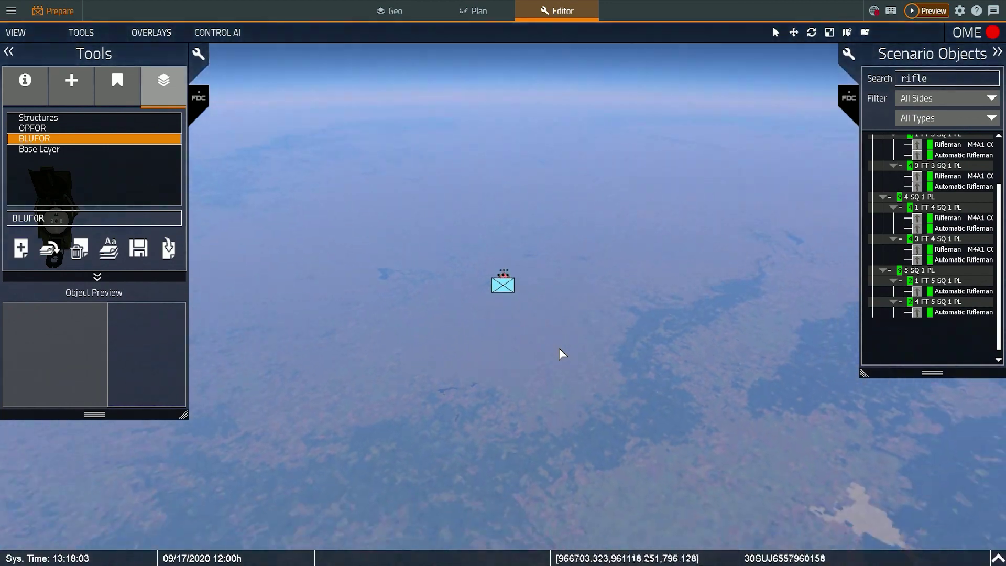
pyautogui.scroll(-5, 559, 348)
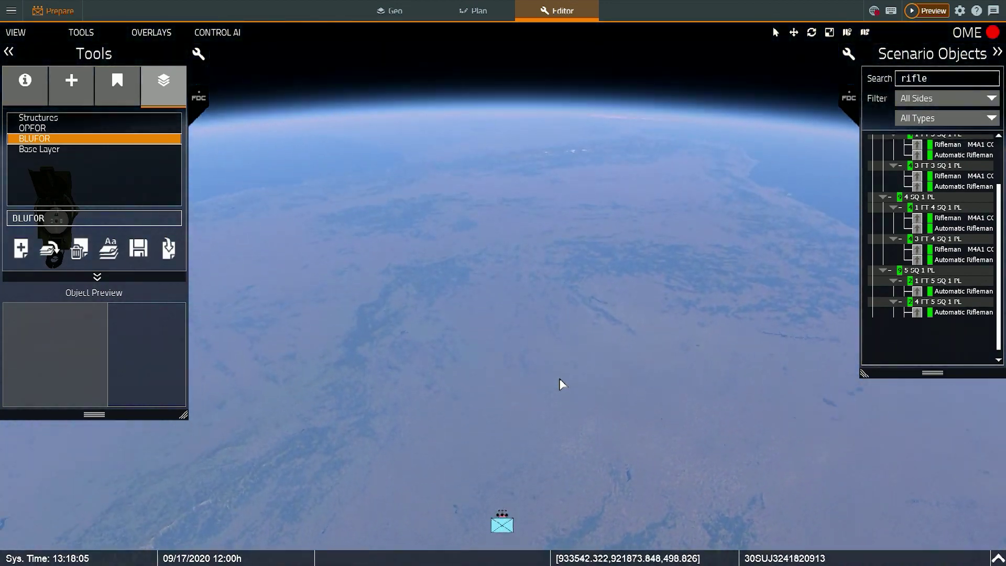